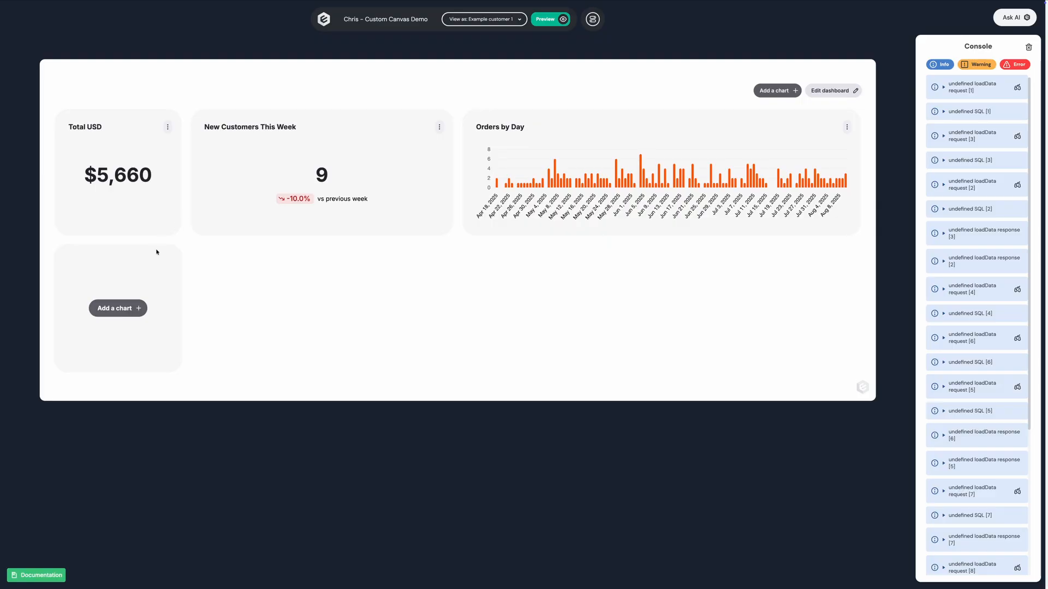
Add the Donut Chart - Product Orders by Name template to the dashboard with its legend shown and enlarge it to 2 × 2.
click(128, 309)
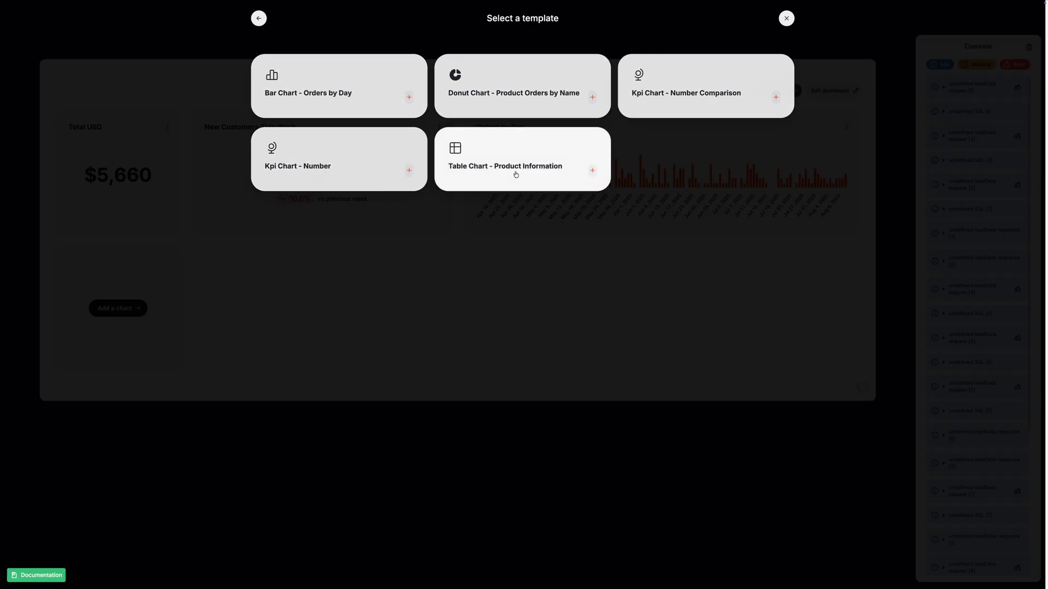
click(486, 81)
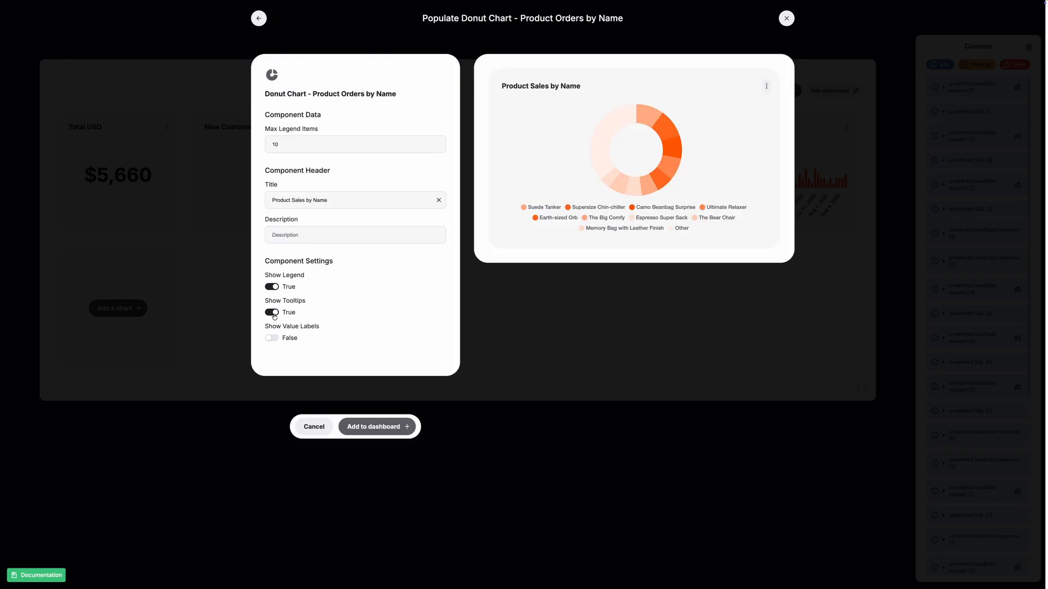
click(275, 288)
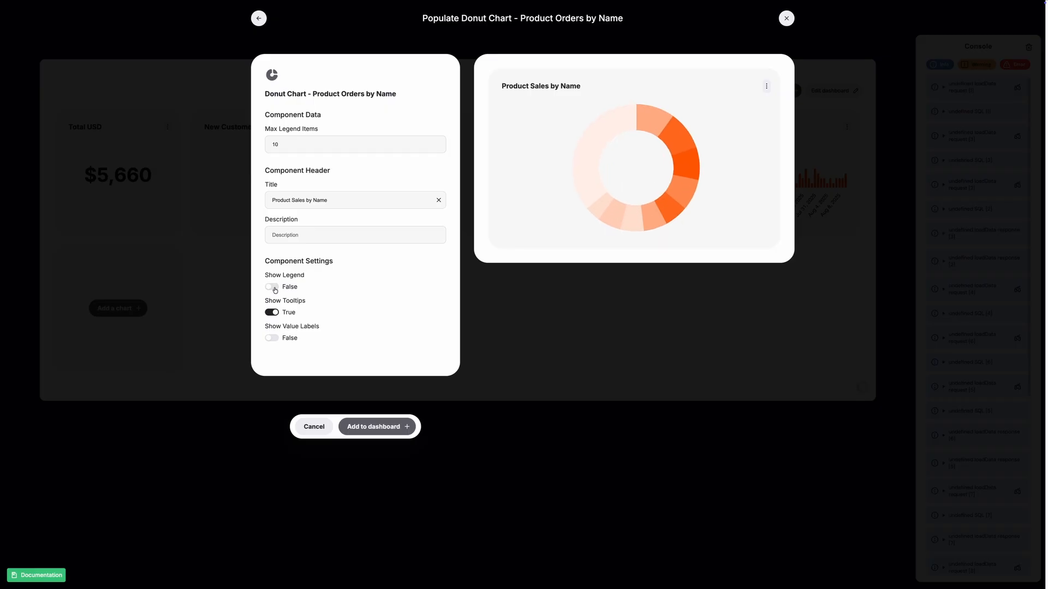
click(275, 288)
click(368, 430)
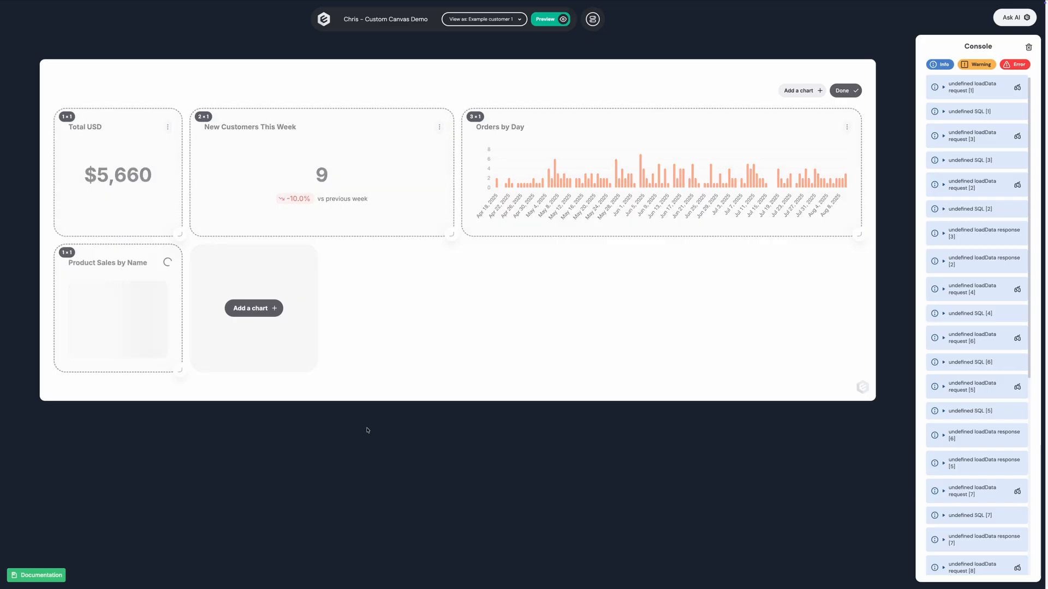
drag(180, 369, 316, 506)
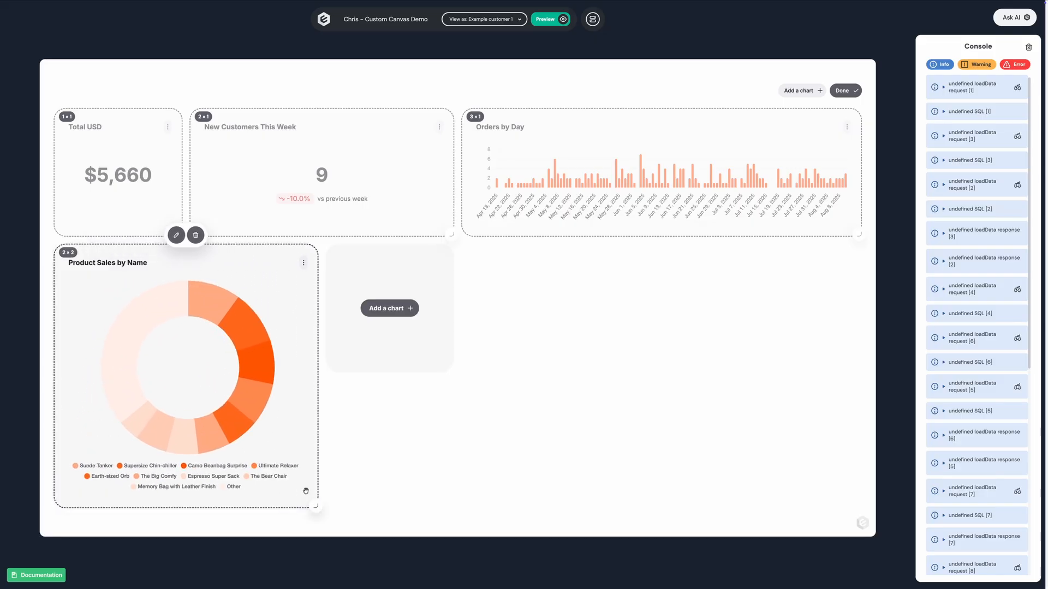
Add the Table Chart - Product Information without an index column, with 10000 maximum download results, at 4 × 2 size, and finish editing.
click(385, 311)
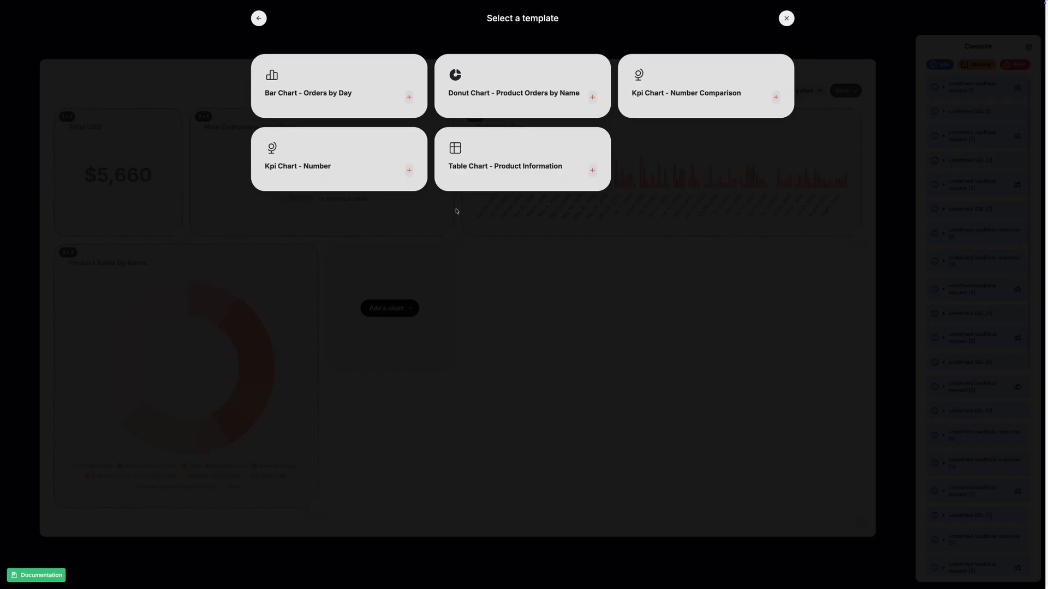
click(500, 164)
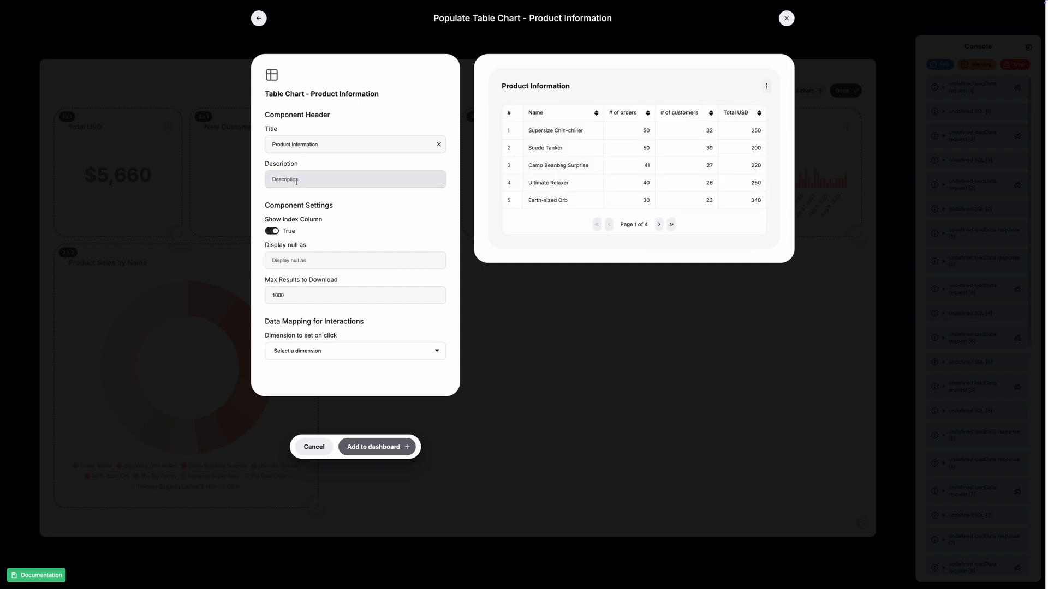
click(272, 231)
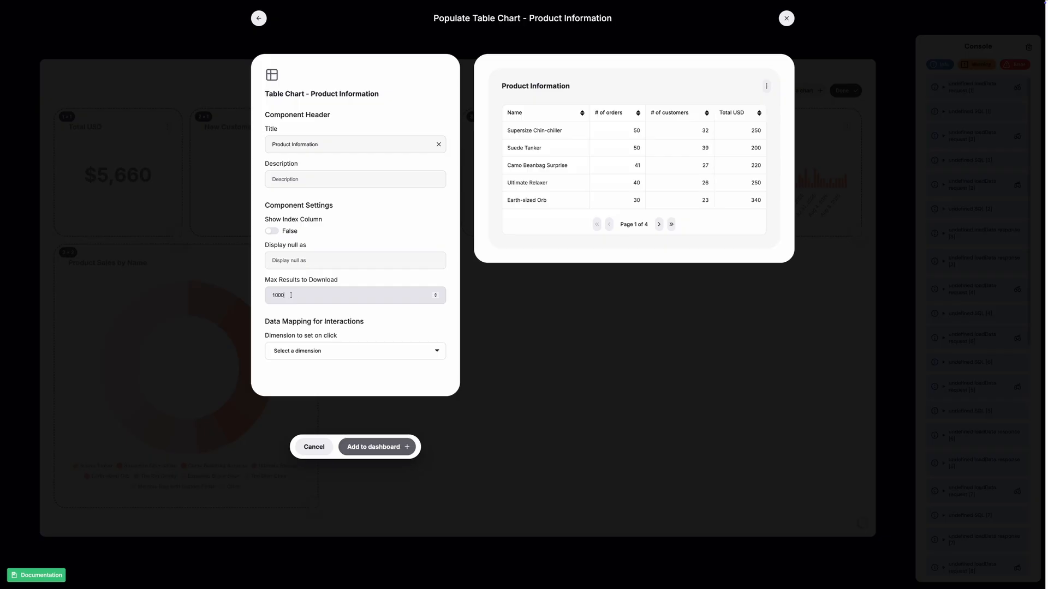
click(359, 211)
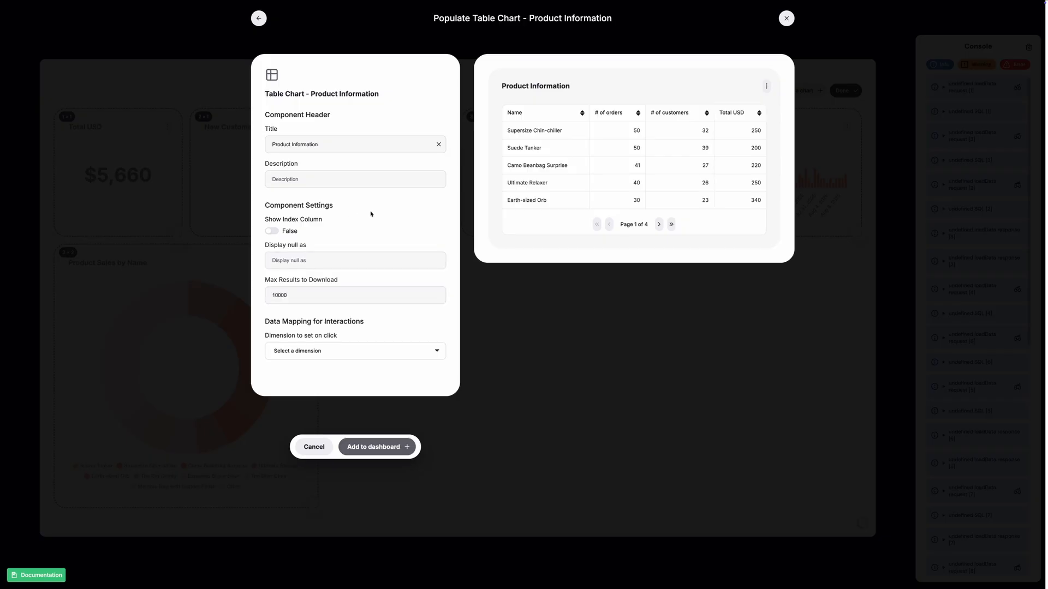
click(368, 447)
drag(483, 375, 850, 499)
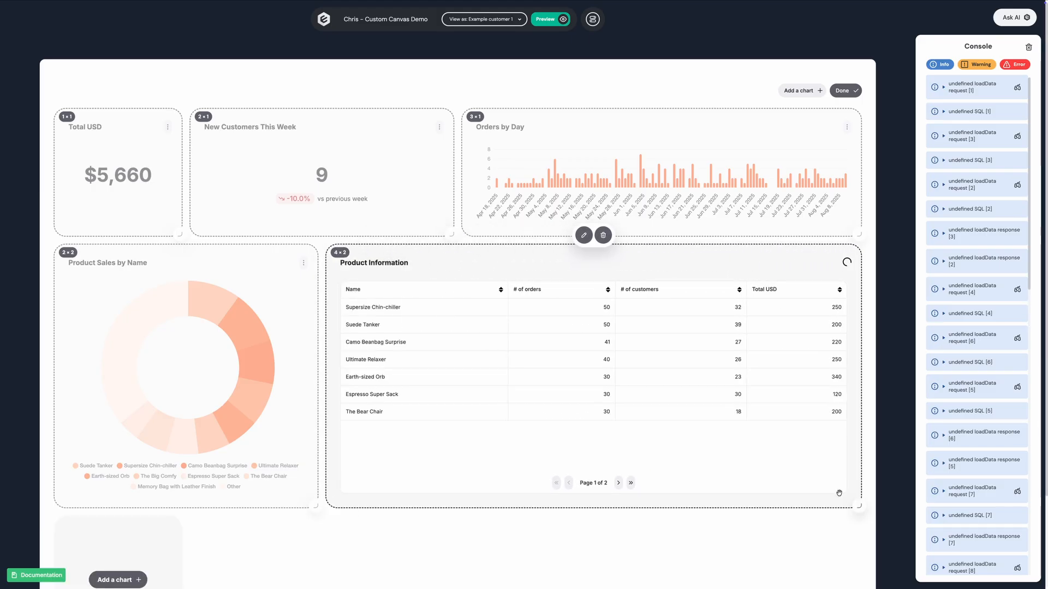
click(855, 90)
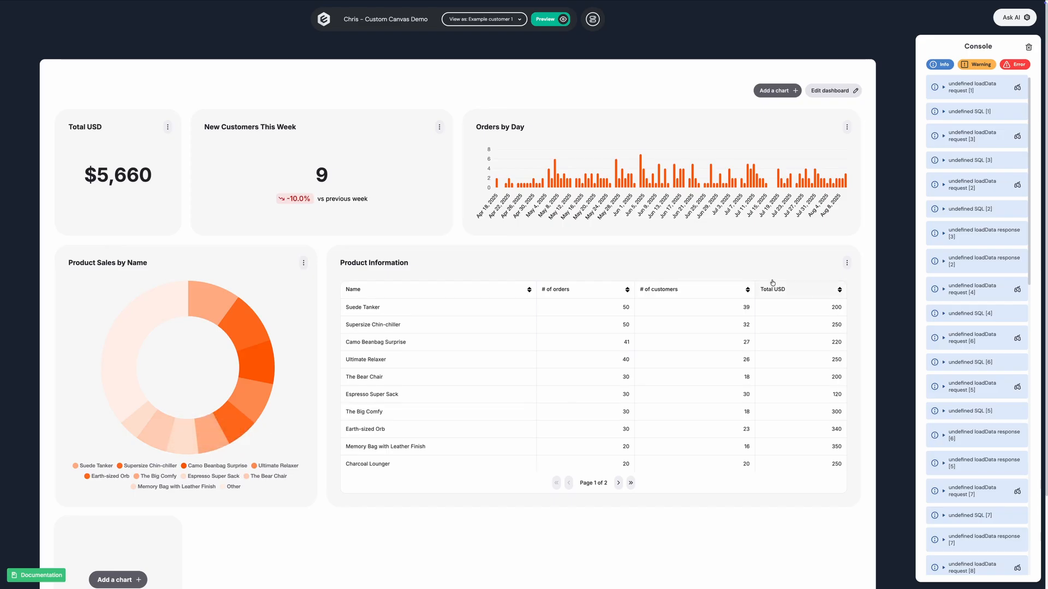
Download the Product Information table as a PNG and browse its next page sorted by # of orders.
click(846, 263)
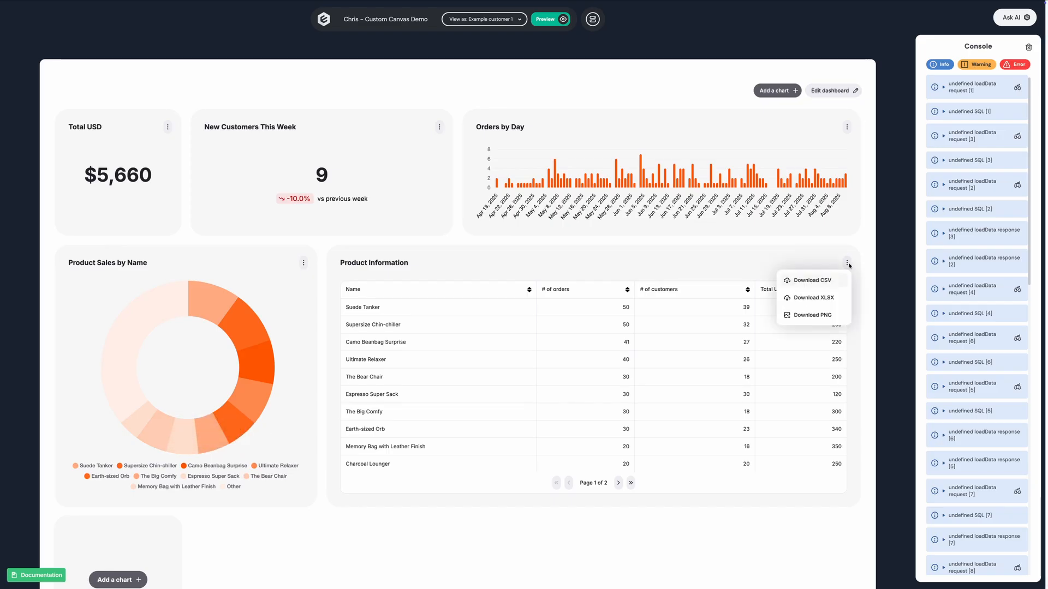
click(813, 320)
click(627, 290)
click(618, 482)
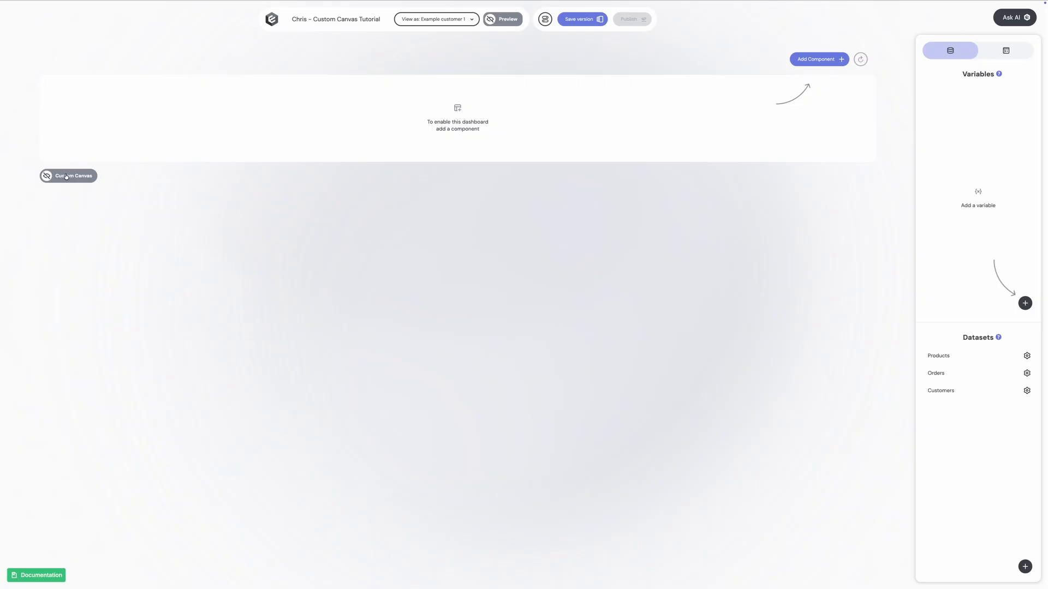
Enable Custom Canvas on the tutorial dashboard and make the Products, Orders and Customers datasets available to end users.
click(66, 176)
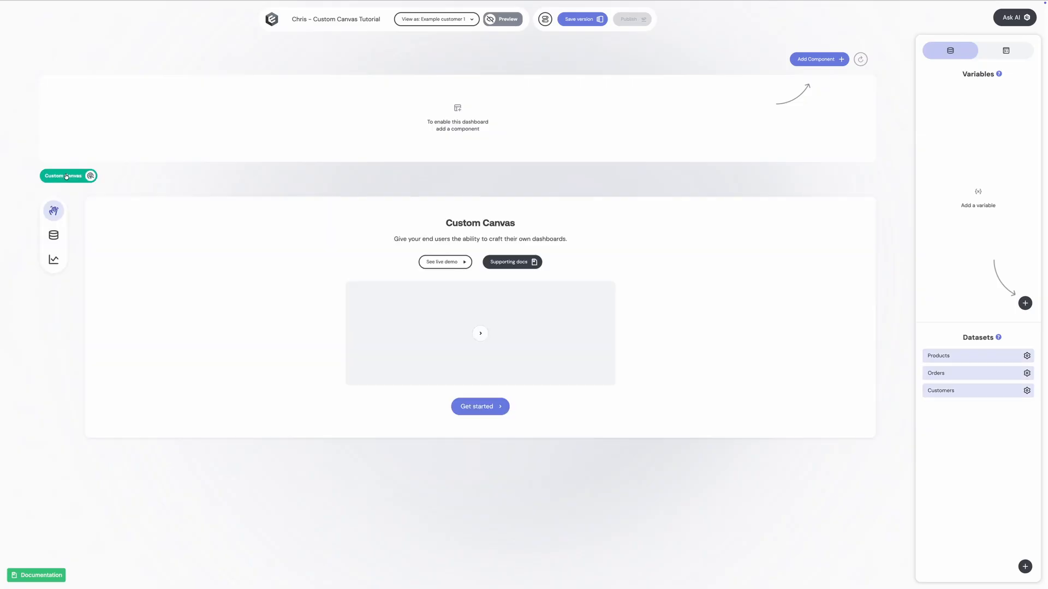
click(54, 235)
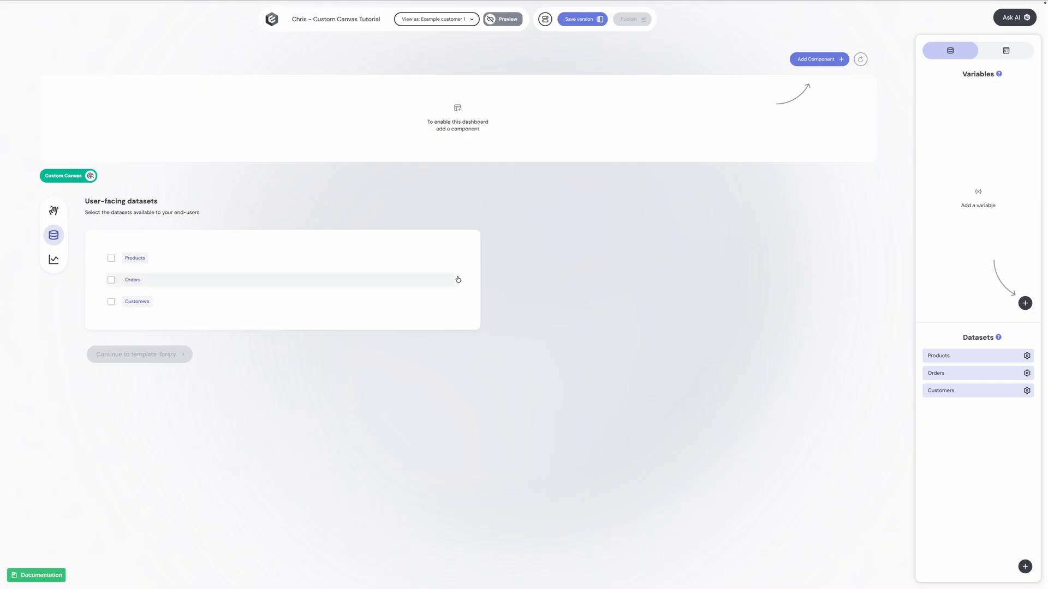
click(111, 259)
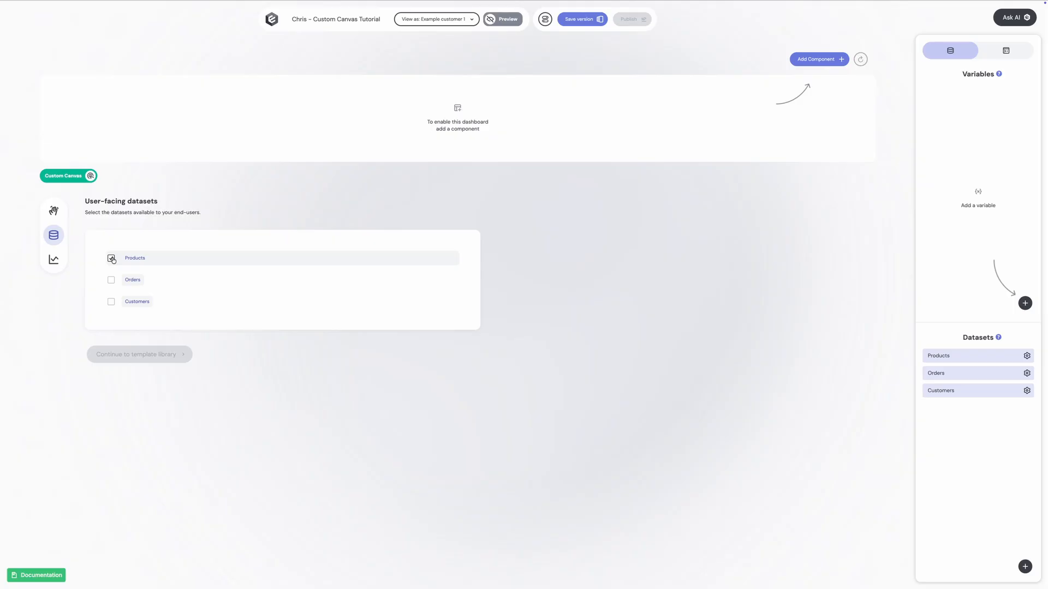
click(111, 281)
click(111, 303)
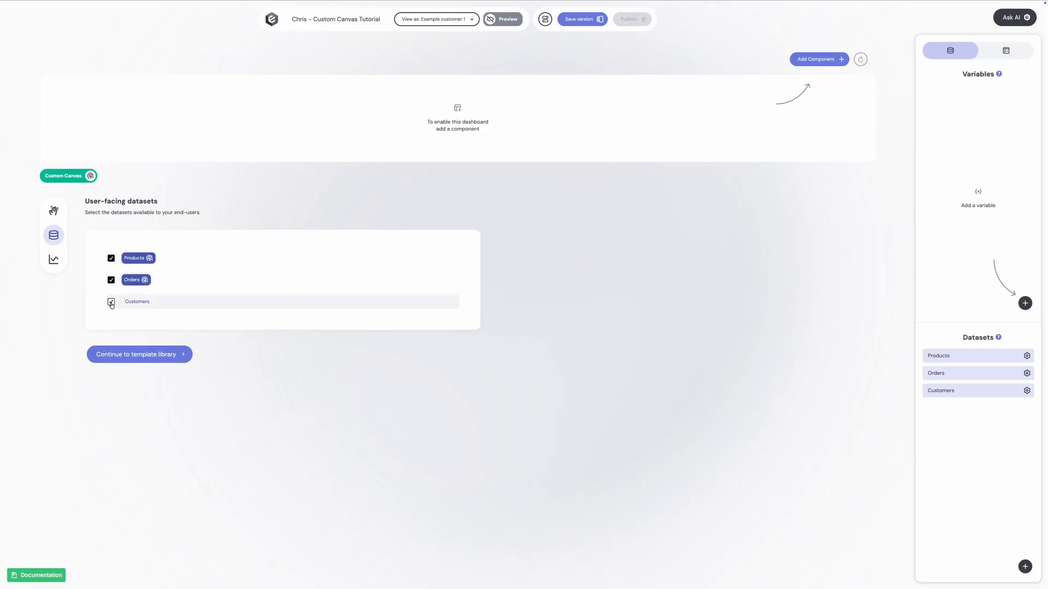
click(133, 358)
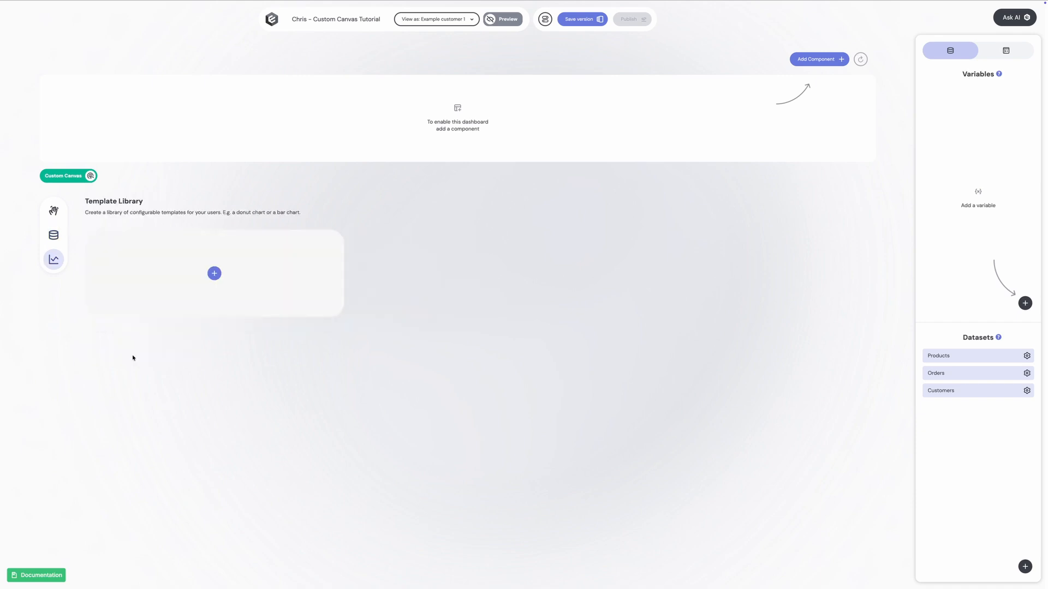
Create a Bar Chart - Default template in the template library and preset its dataset to Orders.
click(215, 274)
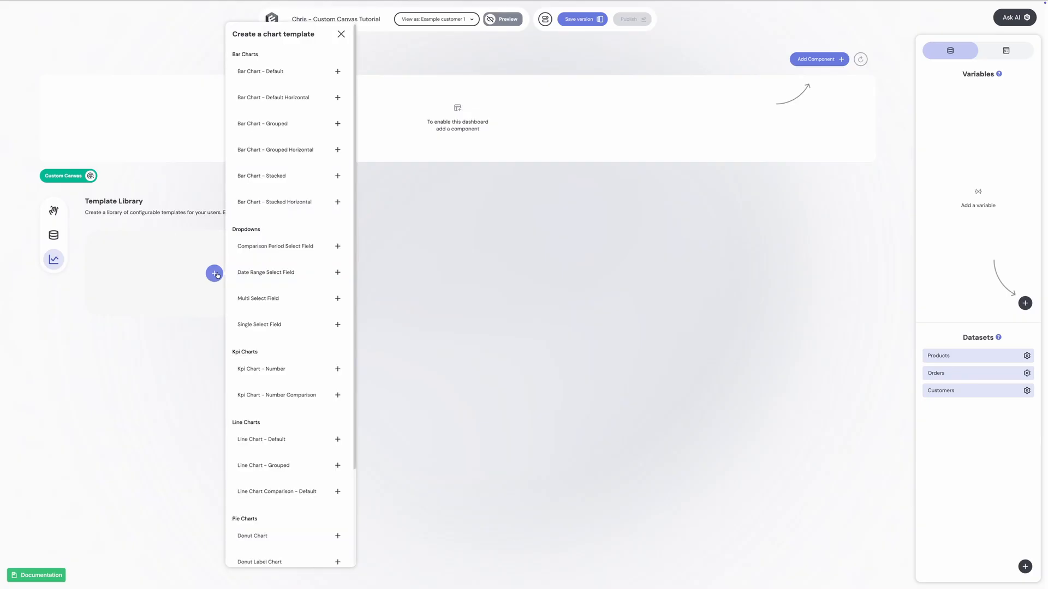
scroll(314, 142, down, 2)
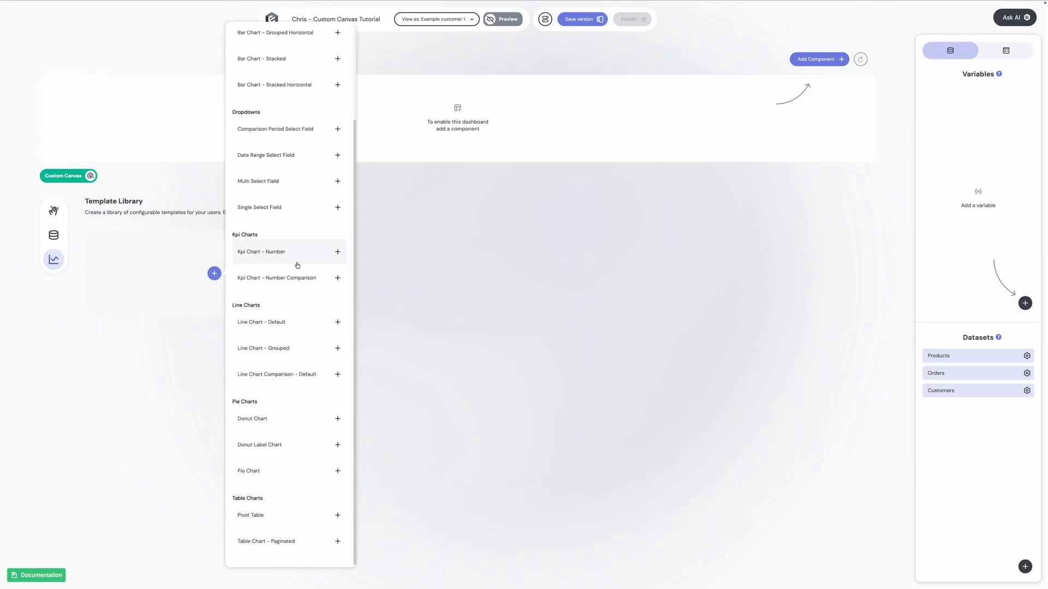
scroll(293, 203, up, 2)
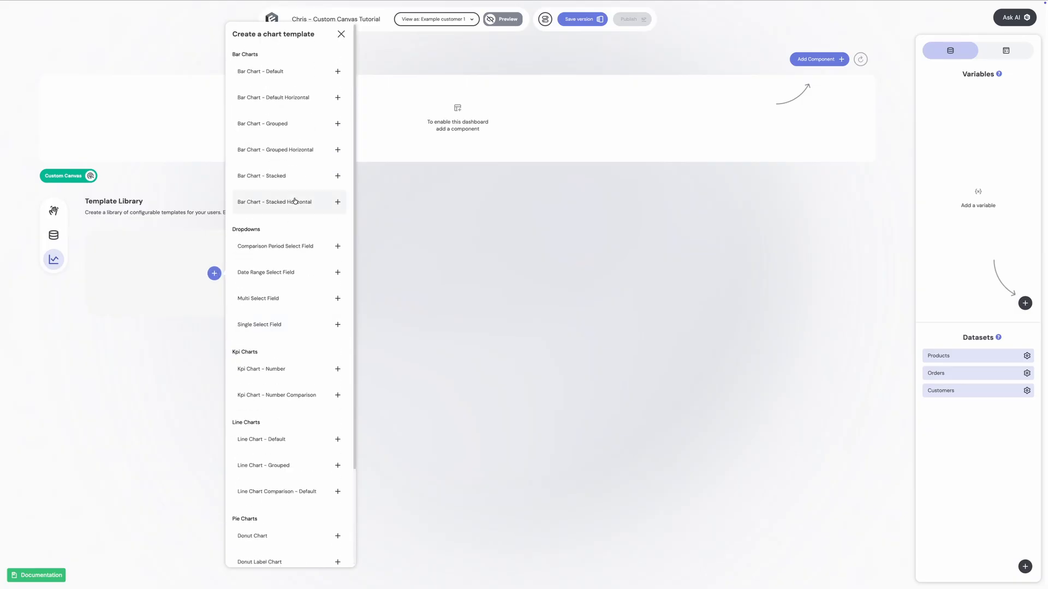
click(305, 76)
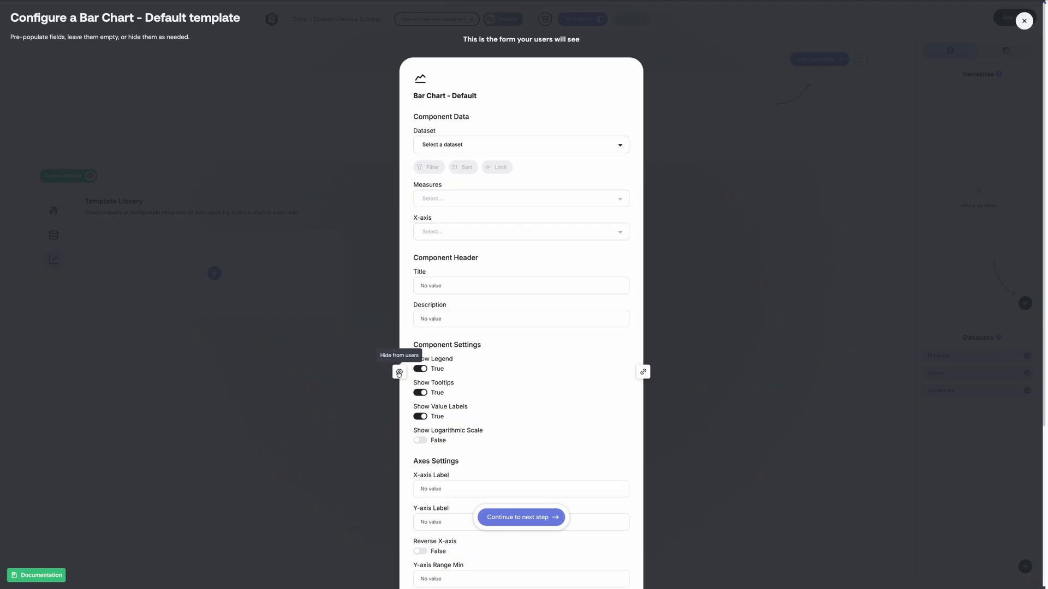
click(431, 147)
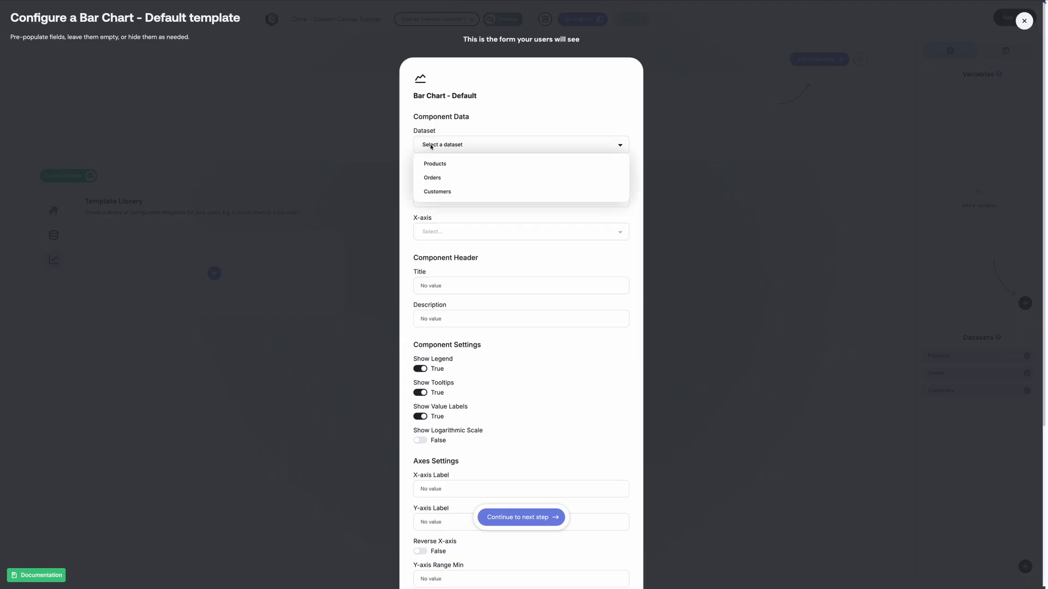
click(432, 178)
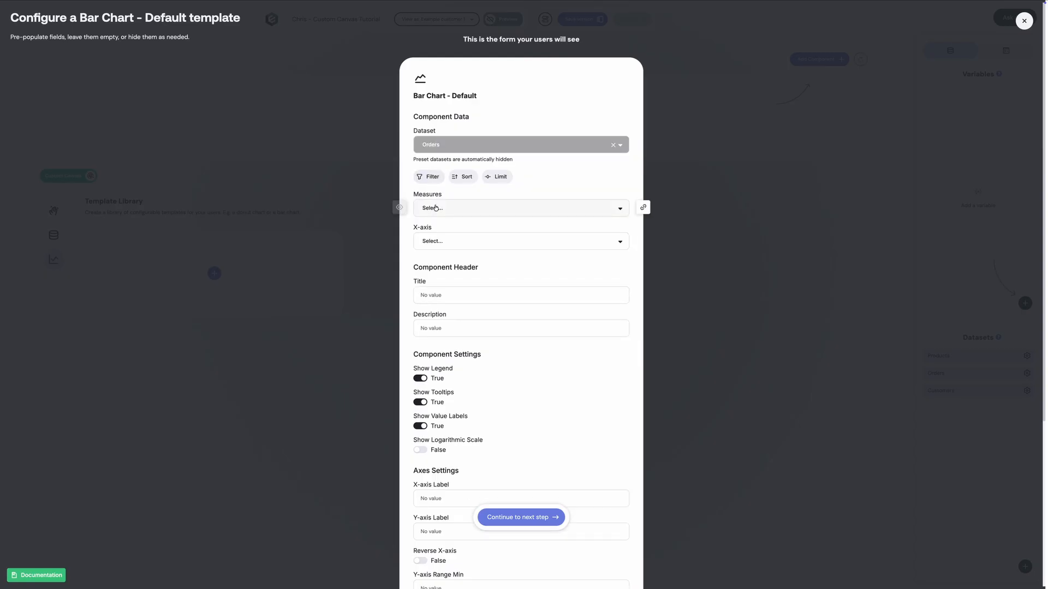
Preset the bar chart template's X-axis to Created at with a granularity of Day.
click(437, 242)
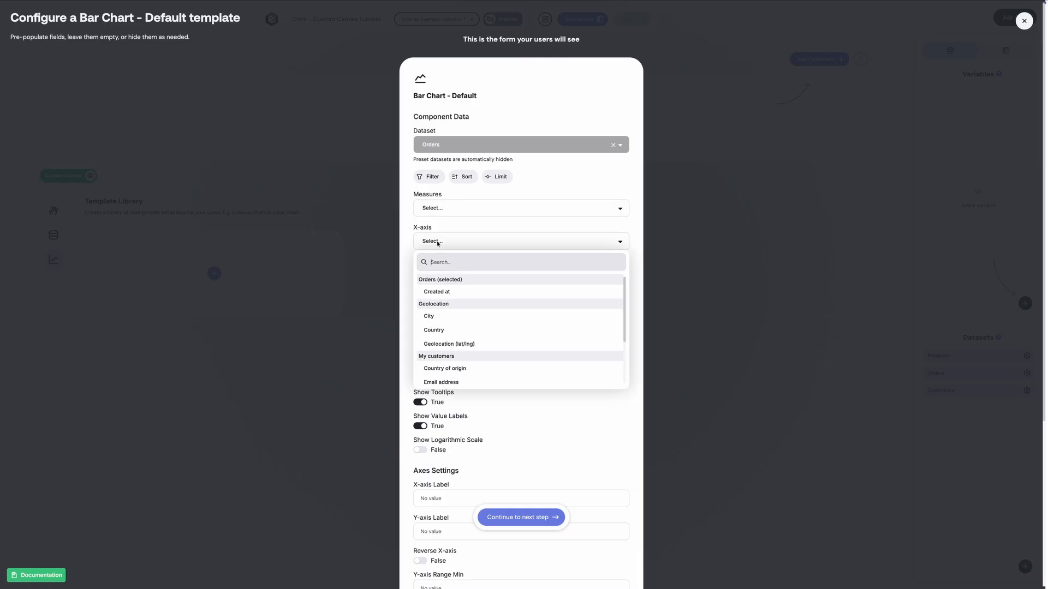
click(433, 294)
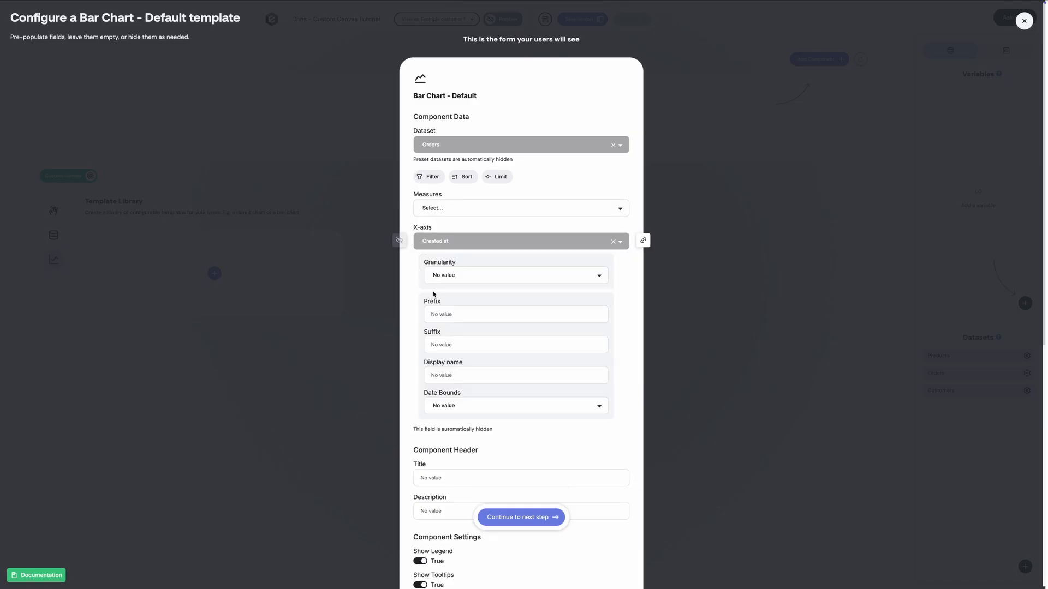
click(461, 275)
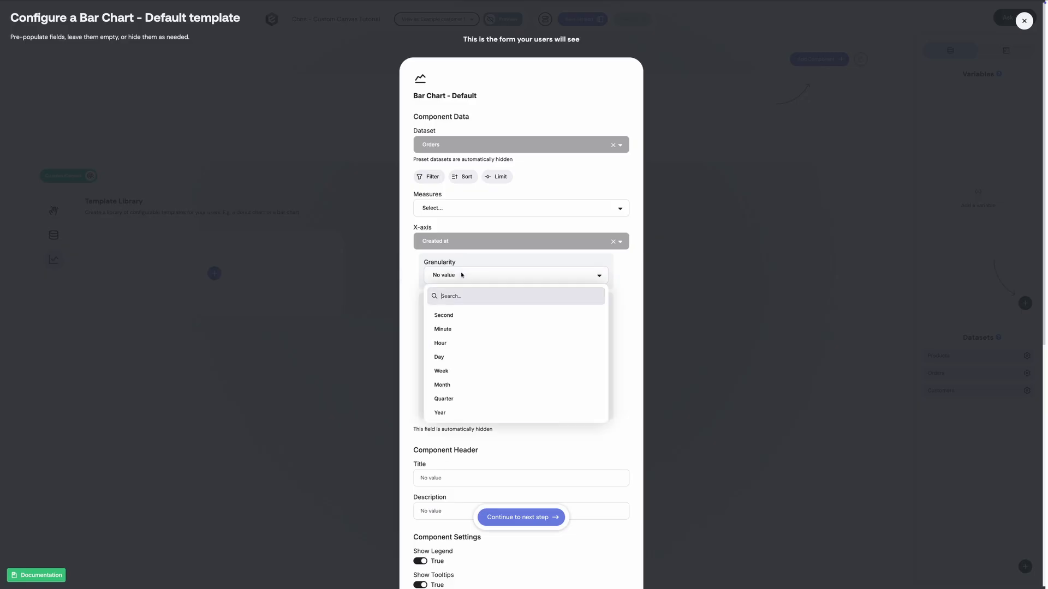
click(443, 357)
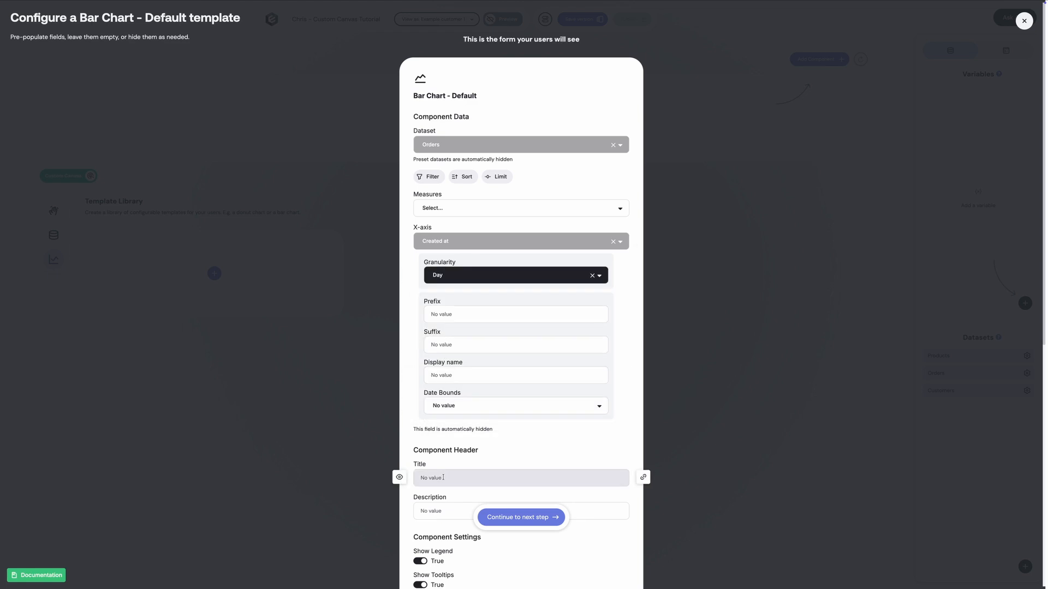
Set the chart title to "Order Measures by Day" and proceed to naming the template.
text(Order Measures by Day)
click(507, 518)
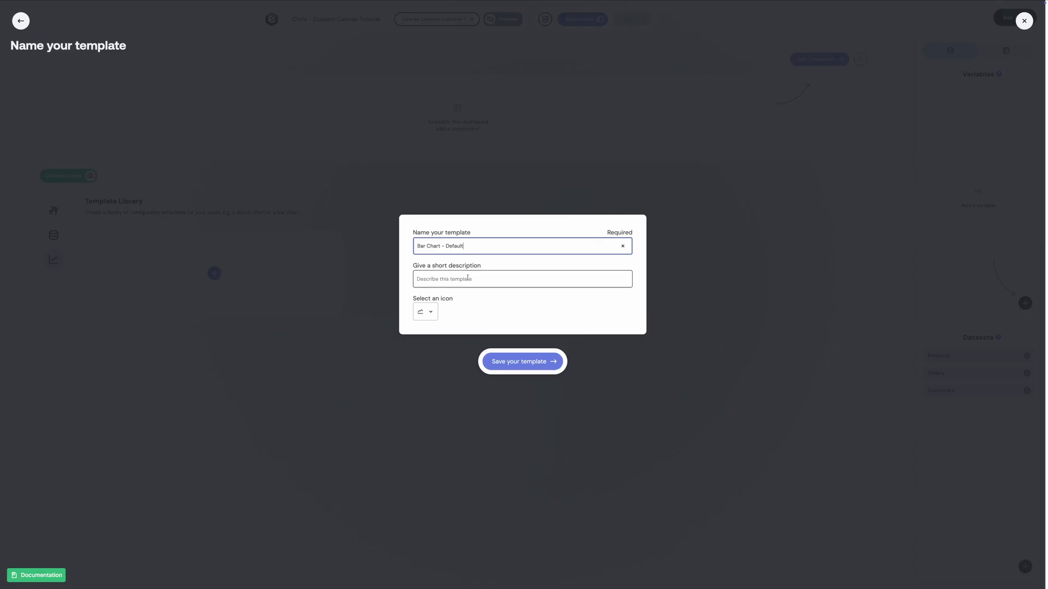
Save the template as "Bar Chart - Order Measures by Day" with description "Choose between various order metrics, organized by date" and a bar chart icon.
double_click(455, 246)
key(BackSpace)
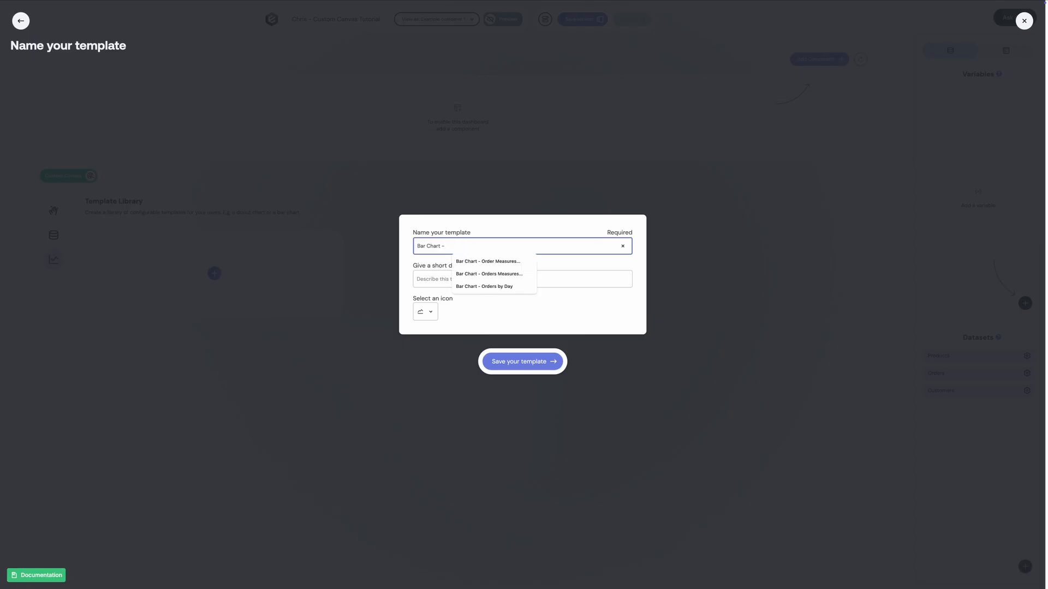
click(491, 262)
click(461, 282)
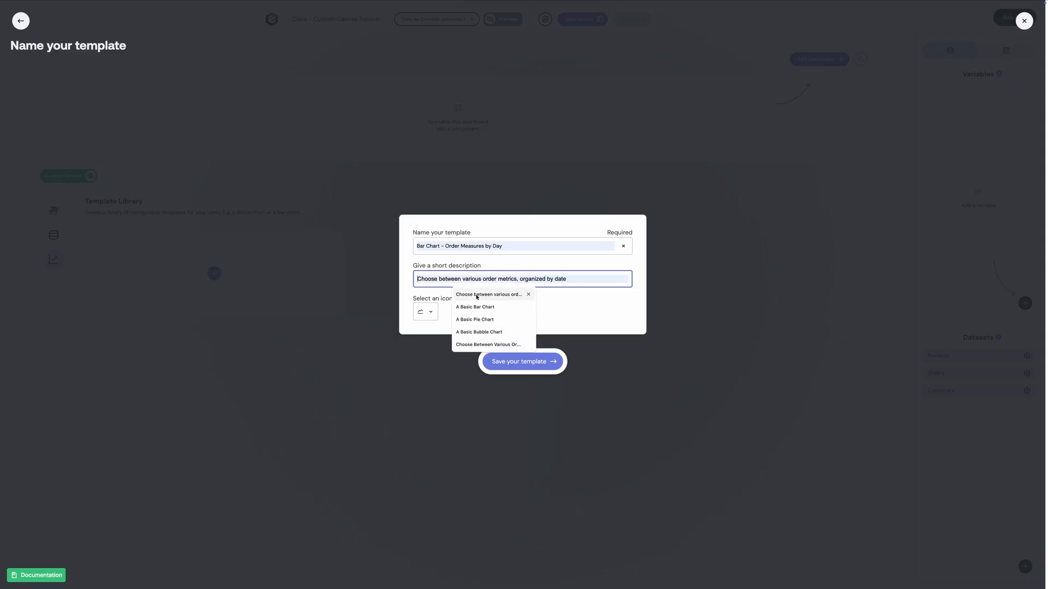
click(475, 295)
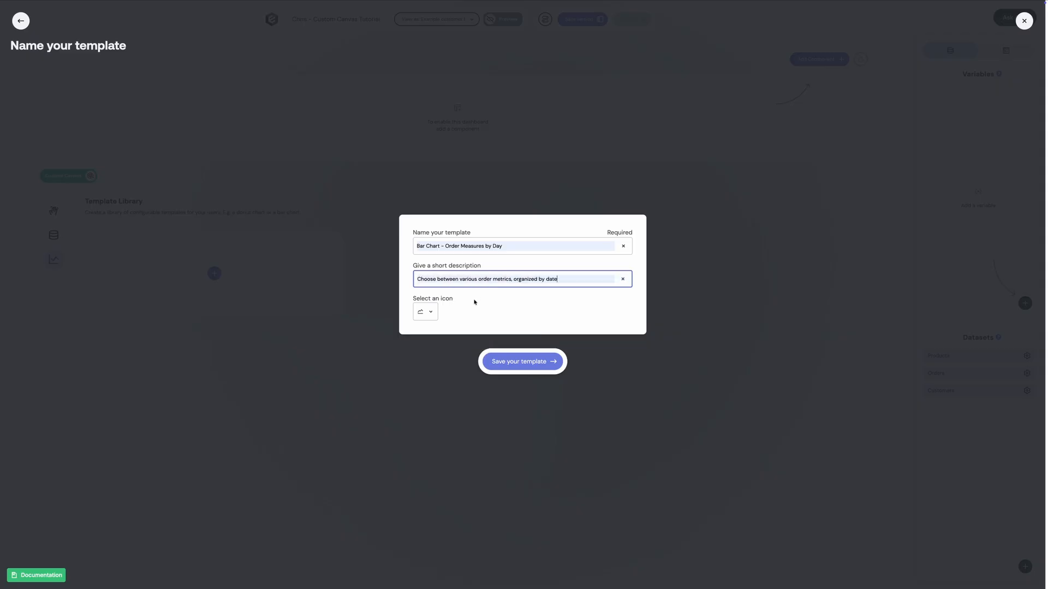
click(427, 311)
click(437, 346)
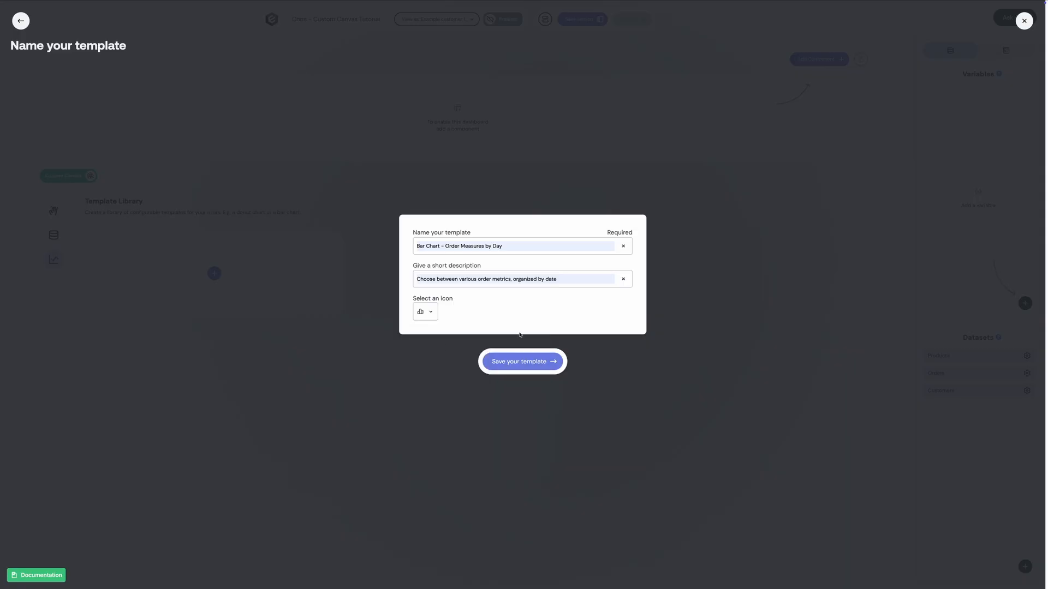
click(522, 362)
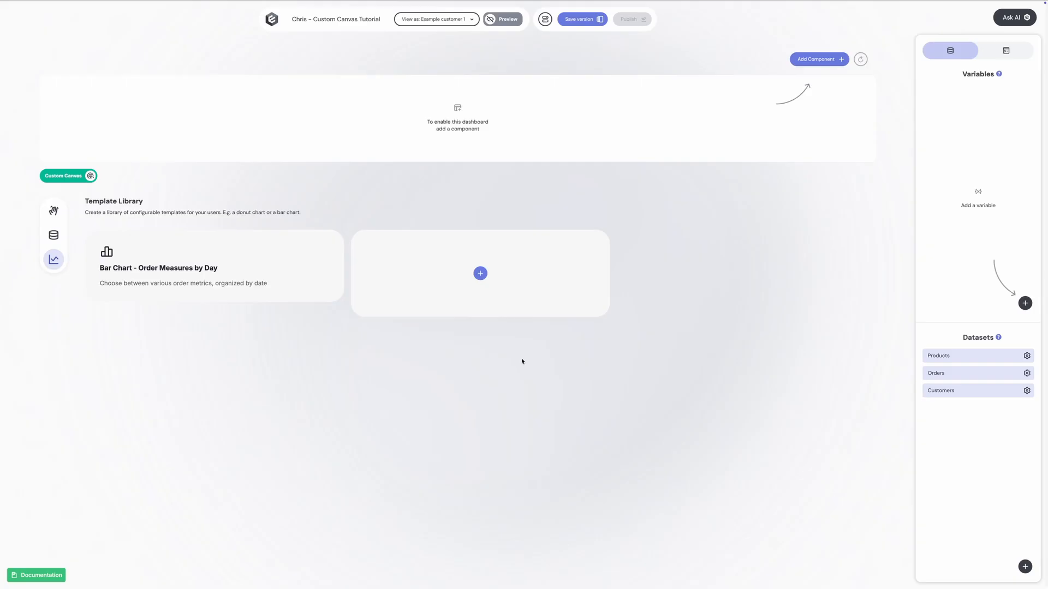
Preview the dashboard and start a chart from the Bar Chart - Order Measures by Day template.
click(503, 19)
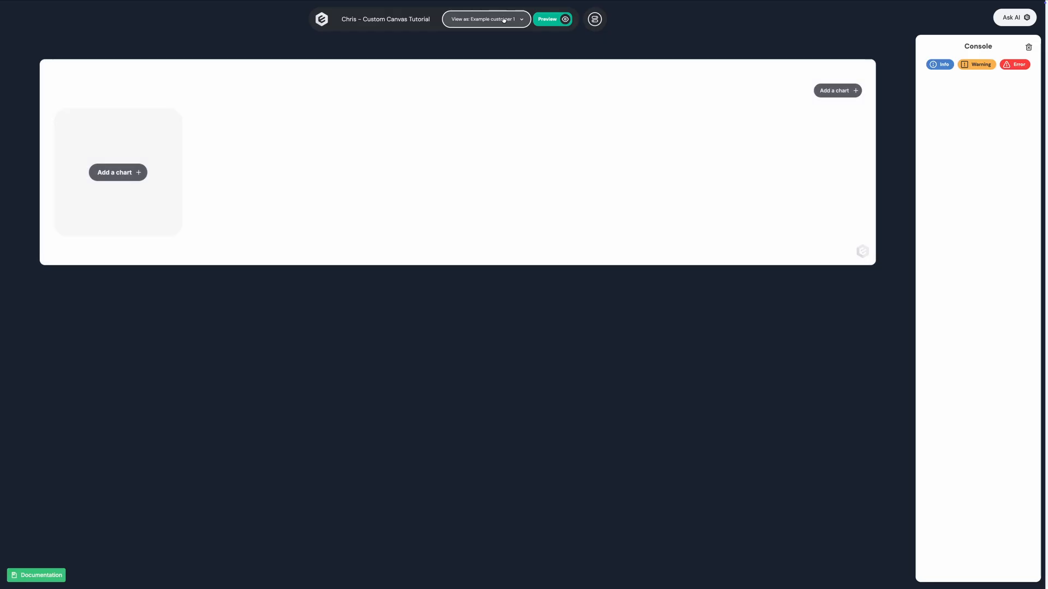
click(127, 172)
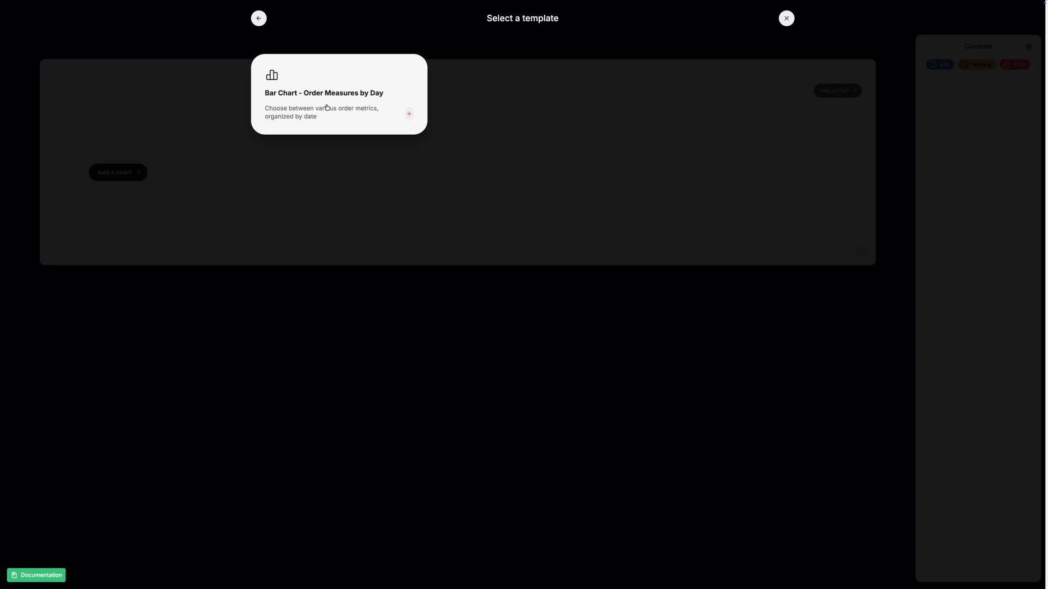
click(327, 107)
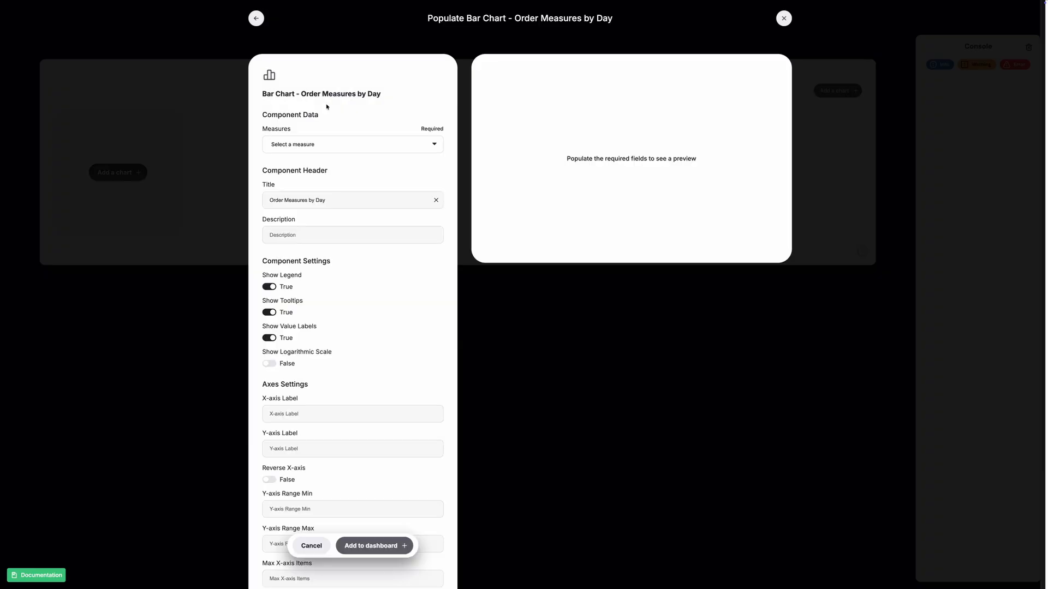
Set the bar chart's measure to # of orders and its title to "Orders by Day".
click(304, 146)
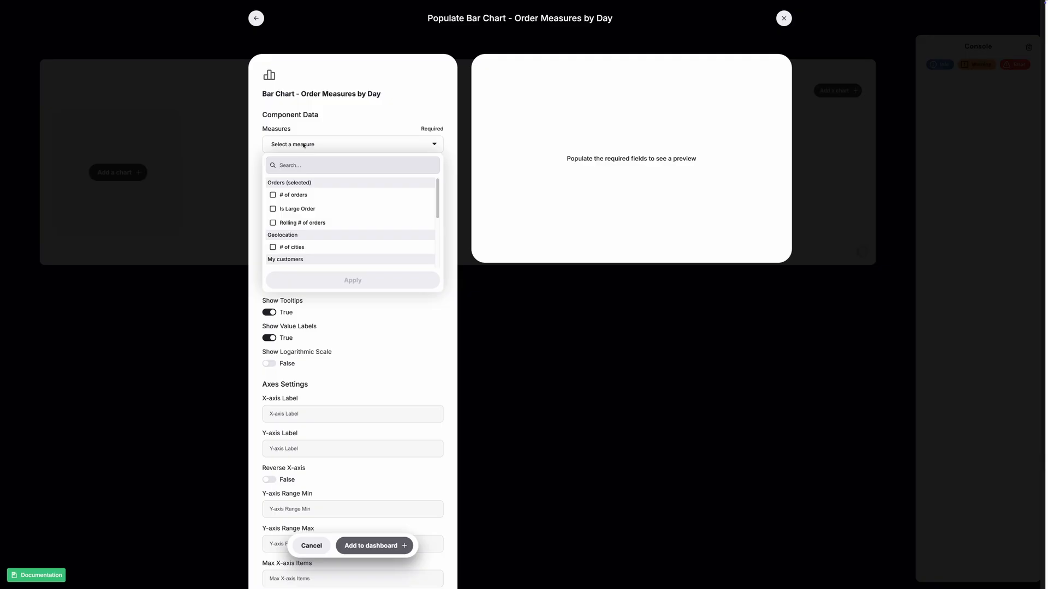
click(273, 195)
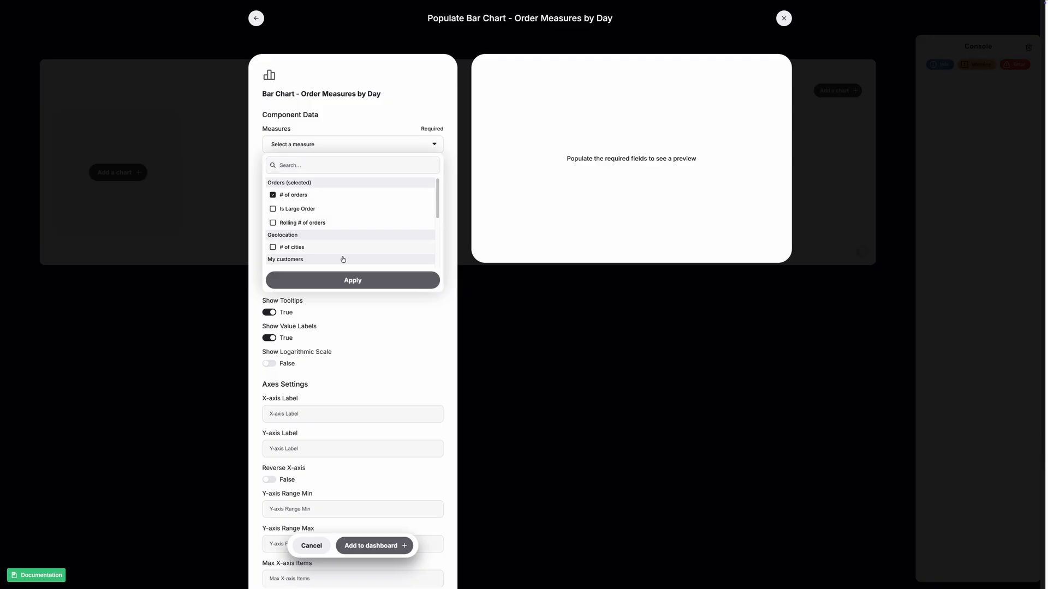
click(346, 280)
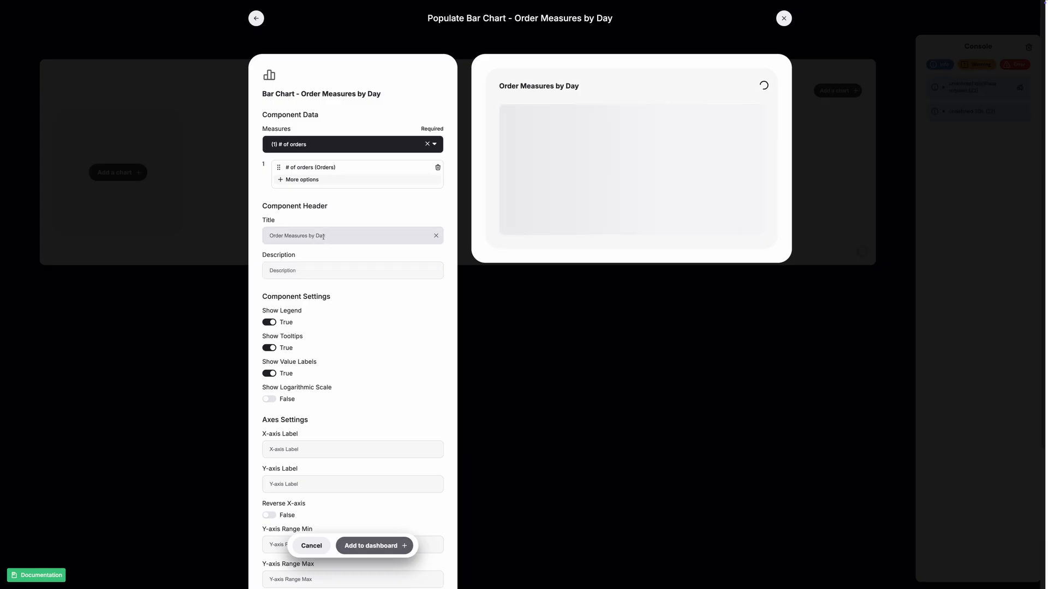
drag(285, 237, 367, 235)
text(s by Day)
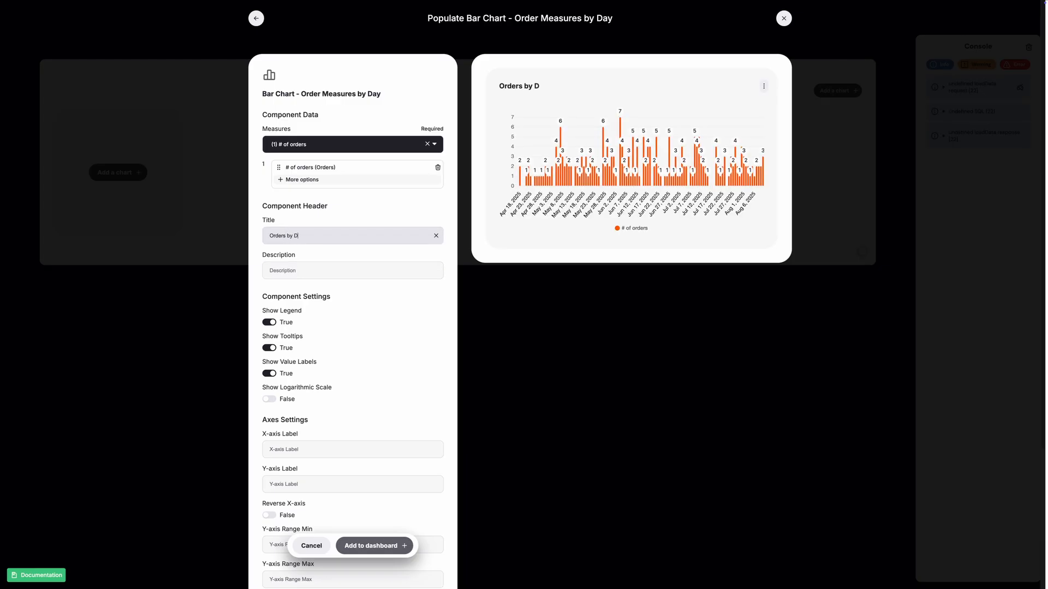
click(313, 297)
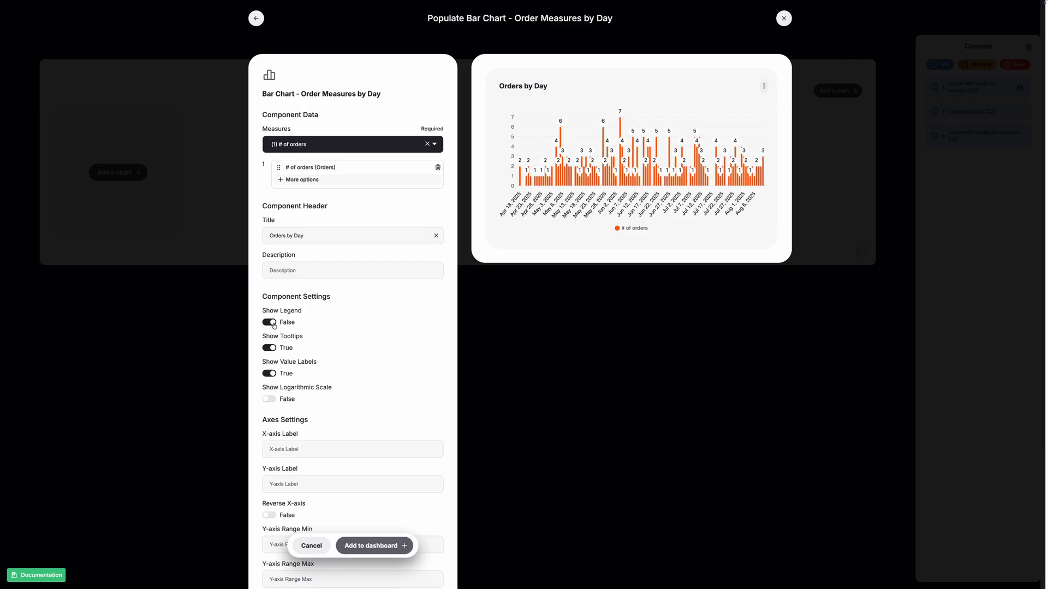
Turn off the bar chart's legend and value labels and add the chart to the dashboard.
click(273, 325)
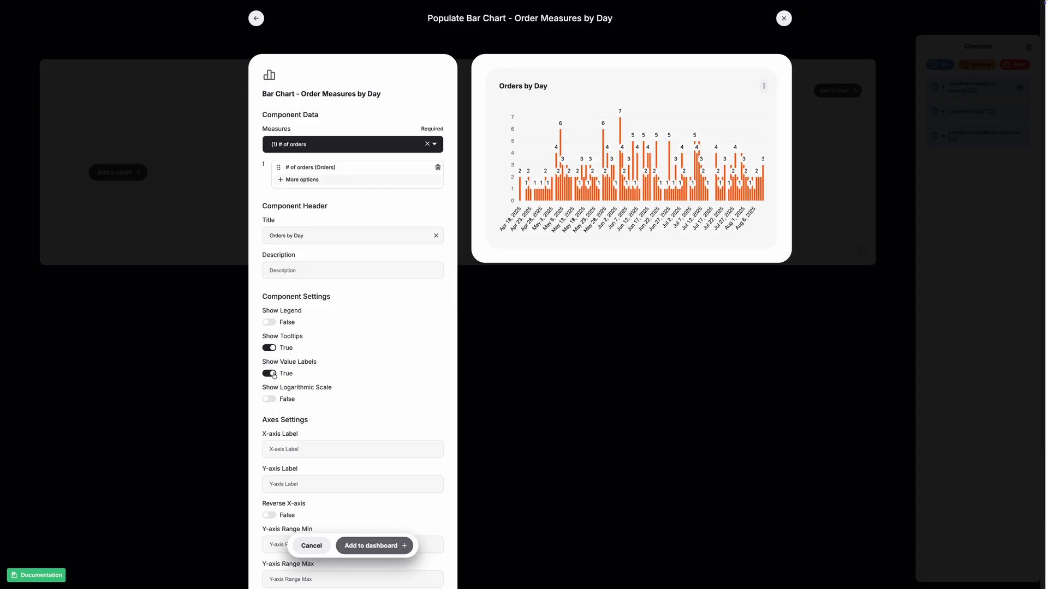
click(269, 373)
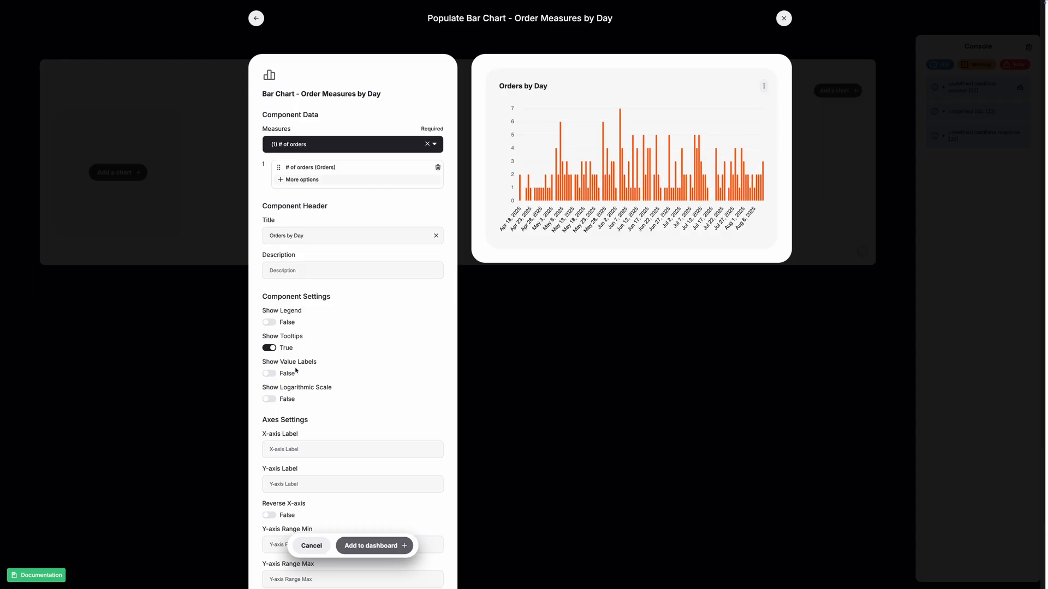
scroll(378, 372, down, 3)
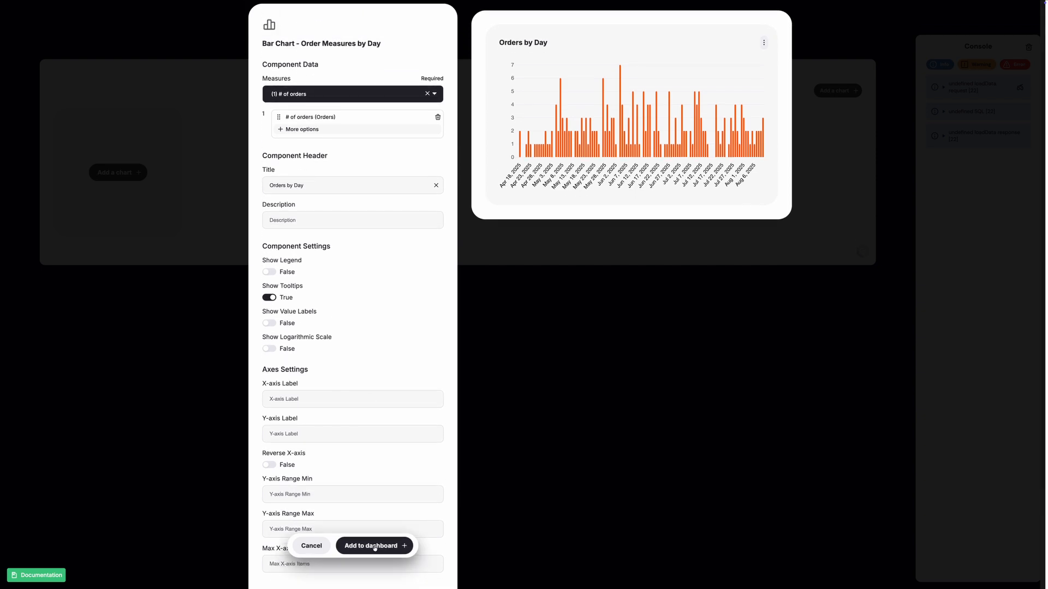
click(375, 546)
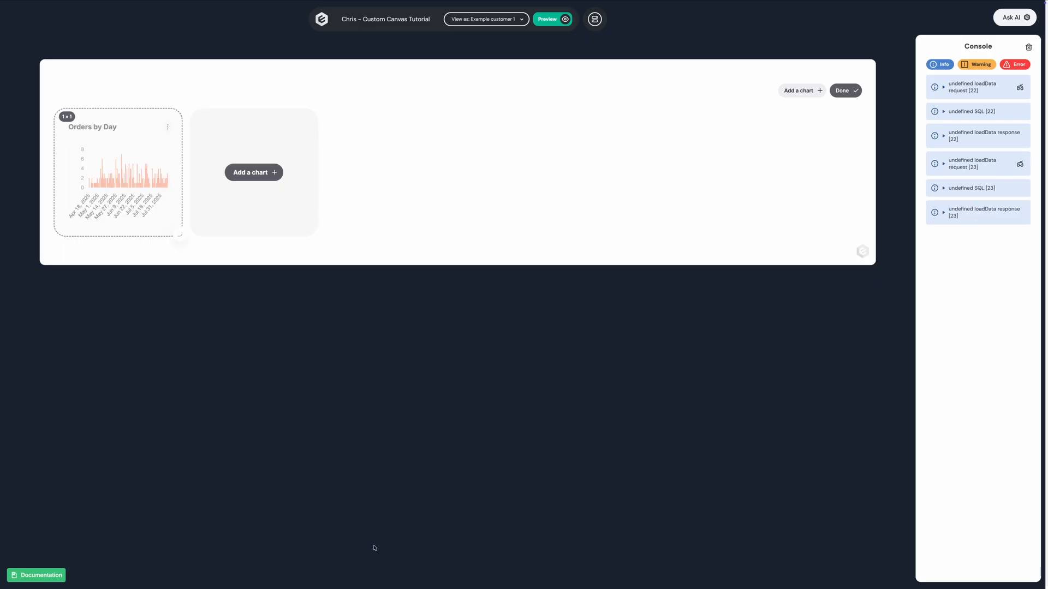
Enlarge the Orders by Day chart to 5 × 2 and finish editing the dashboard.
click(844, 90)
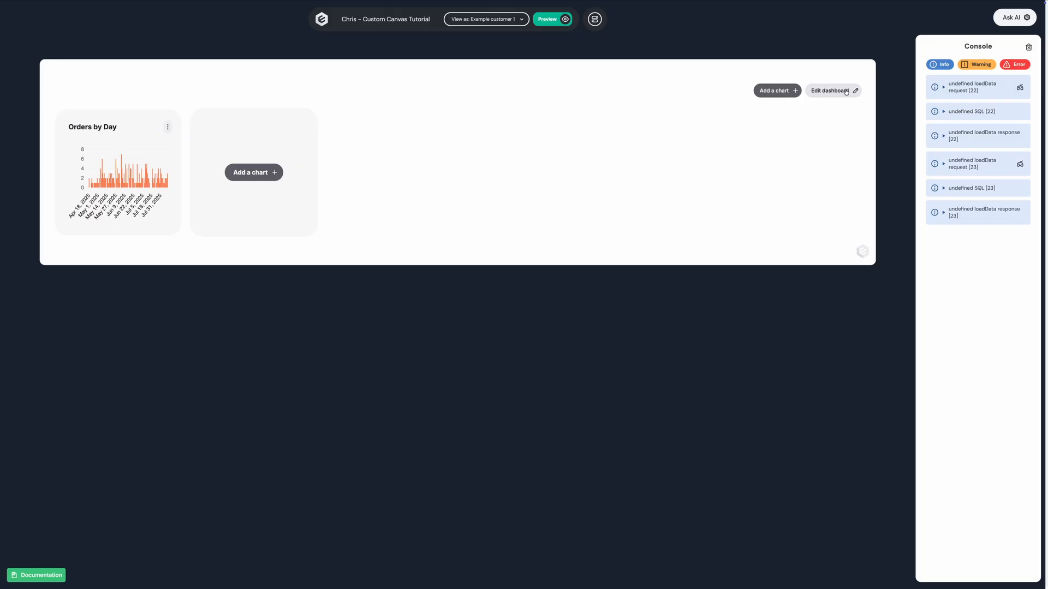
click(845, 92)
drag(178, 234, 760, 335)
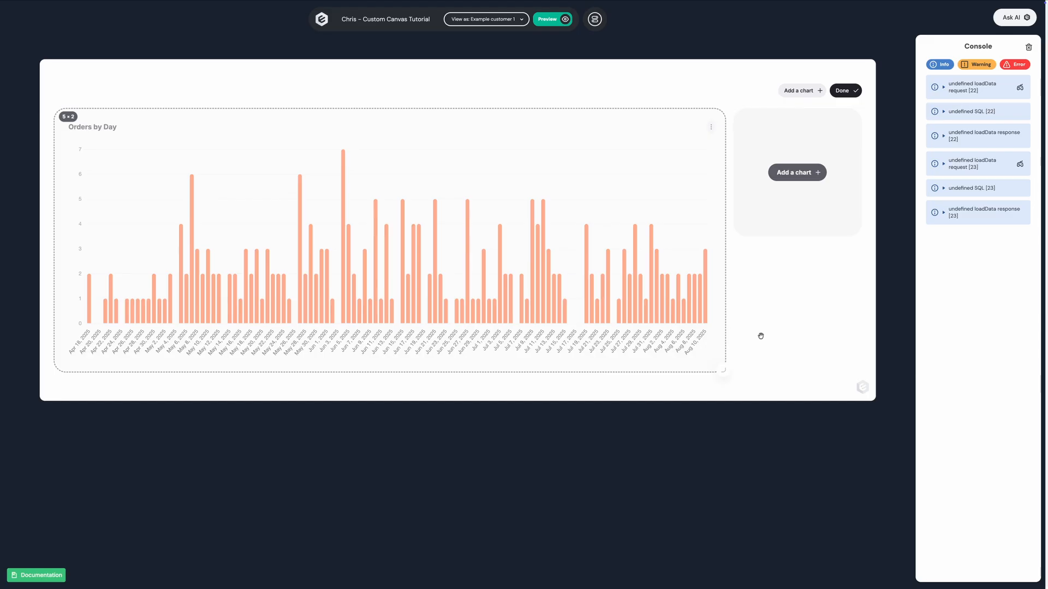
click(842, 91)
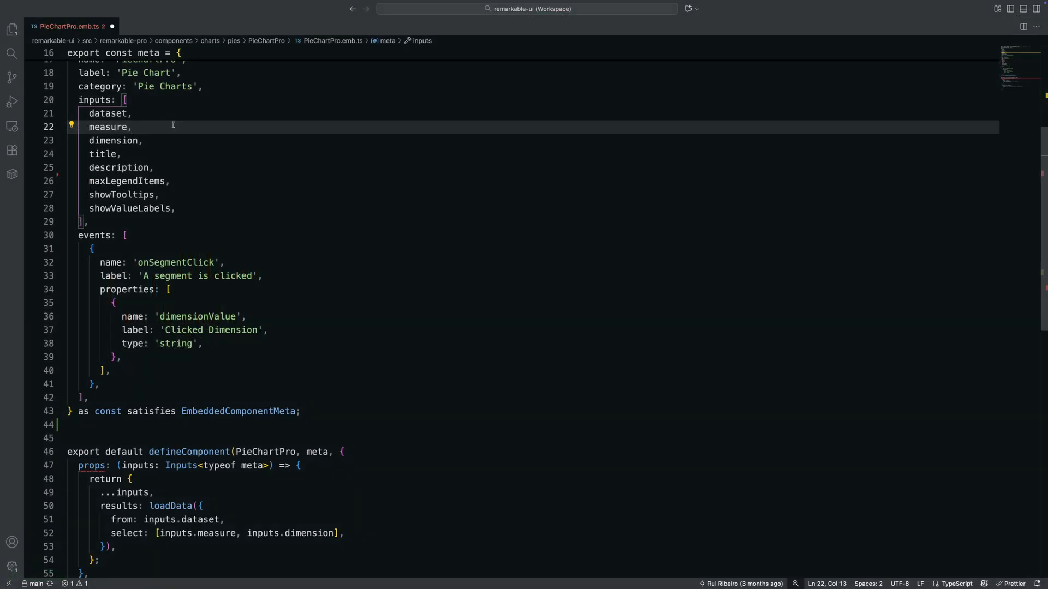
In the code editor, add showLegend after maxLegendItems in the inputs array of PieChartPro.emb.ts and save the file.
key(Down)
key(Down)
key(Down)
key(Down)
key(End)
key(Return)
text(showLegend)
key(Return)
text(,)
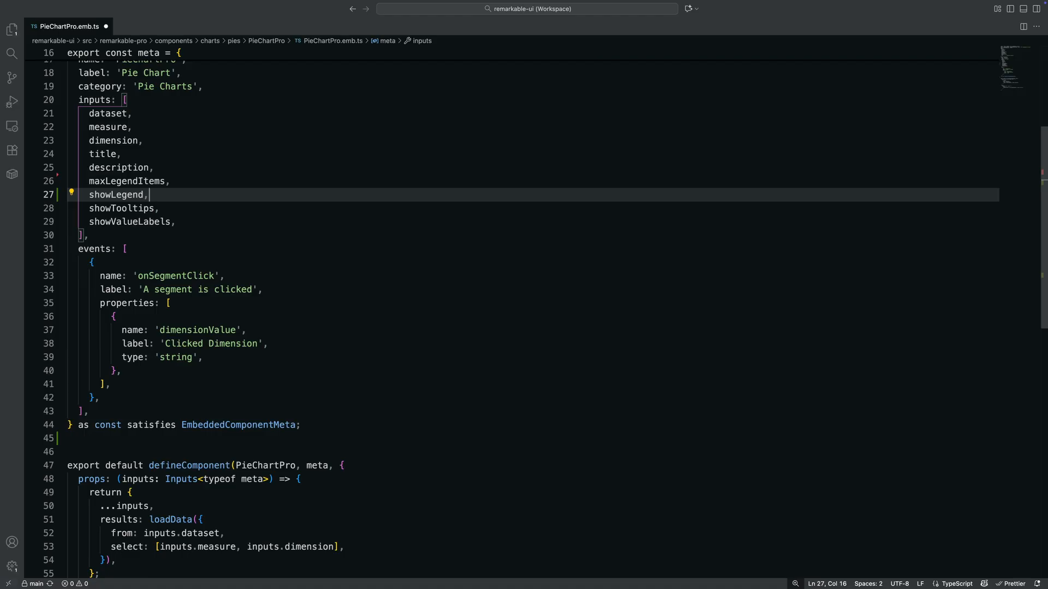
key(super+s)
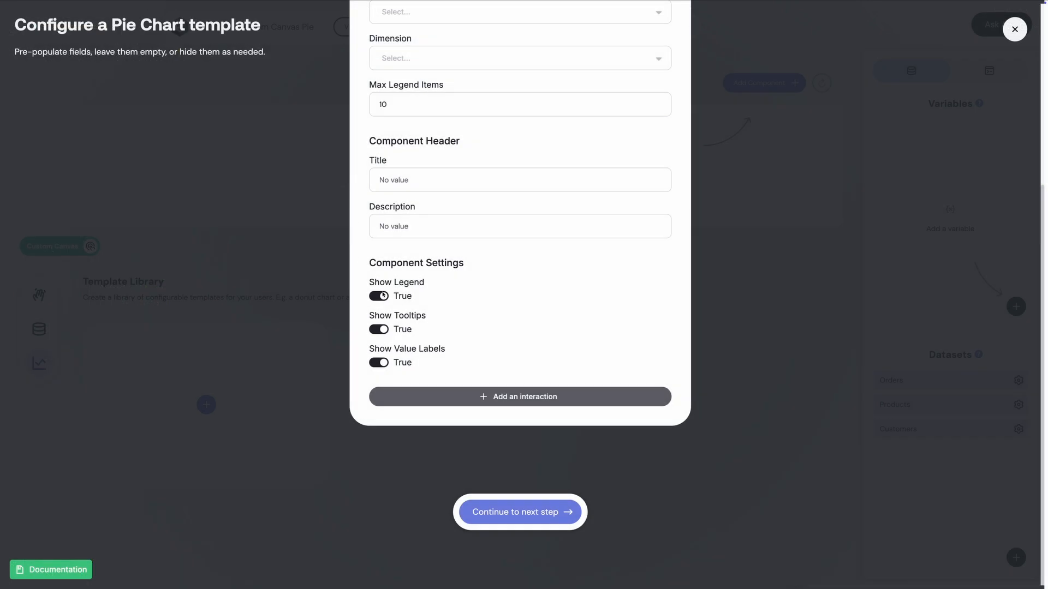
Switch to the Pie Chart template configuration and toggle its Show Legend setting off and back on.
click(384, 299)
click(384, 299)
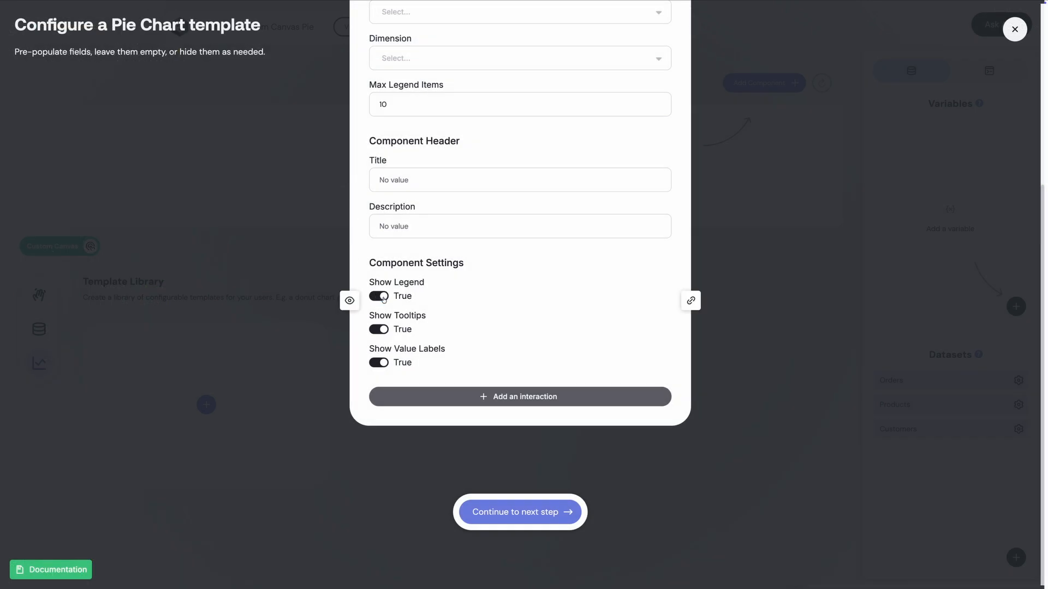
click(384, 300)
click(383, 300)
click(383, 299)
click(383, 300)
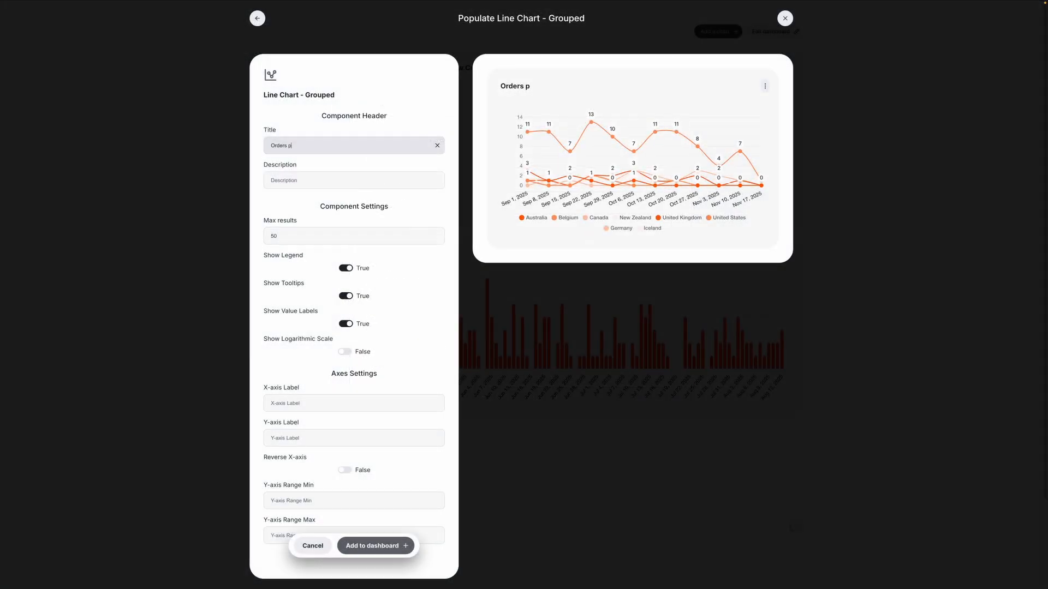
Title the grouped line chart "Orders Per Week by Country".
text(er Week by Country)
Set the grouped line chart's max results to 40 and turn off its value labels.
click(283, 235)
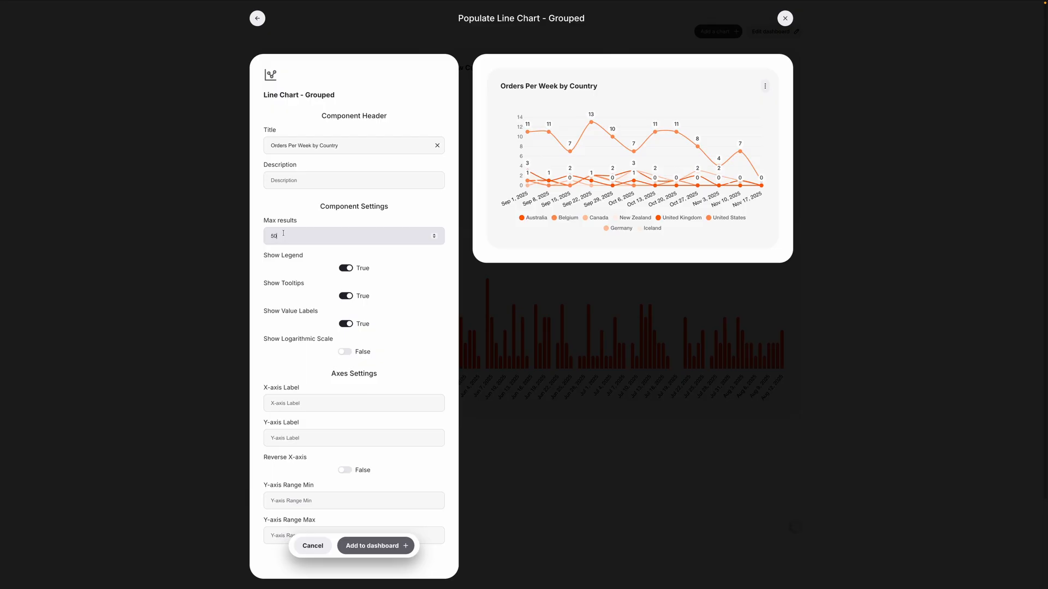
key(BackSpace)
key(BackSpace)
text(40)
click(329, 272)
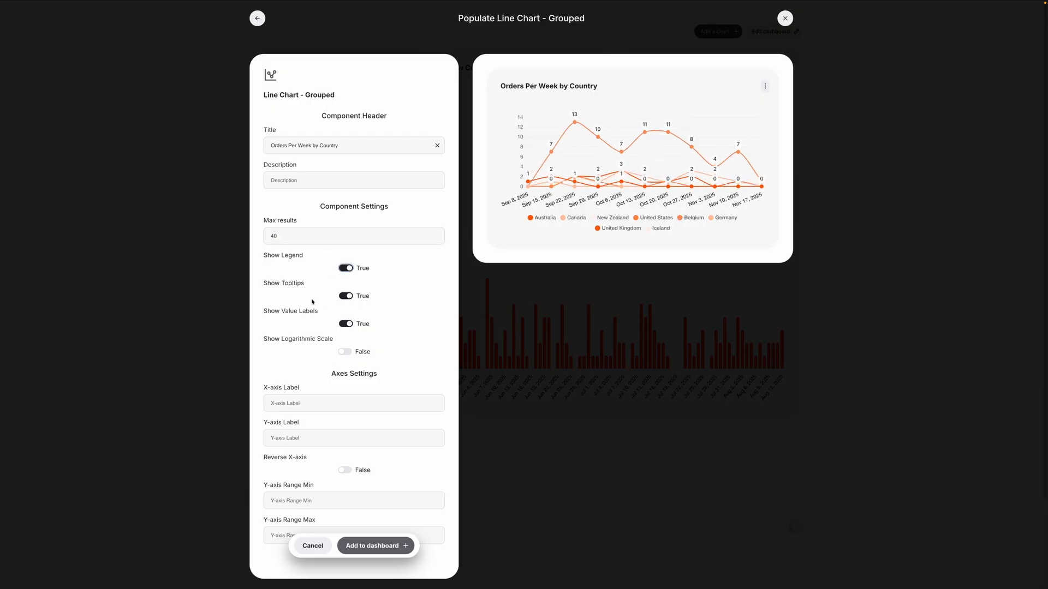
click(343, 325)
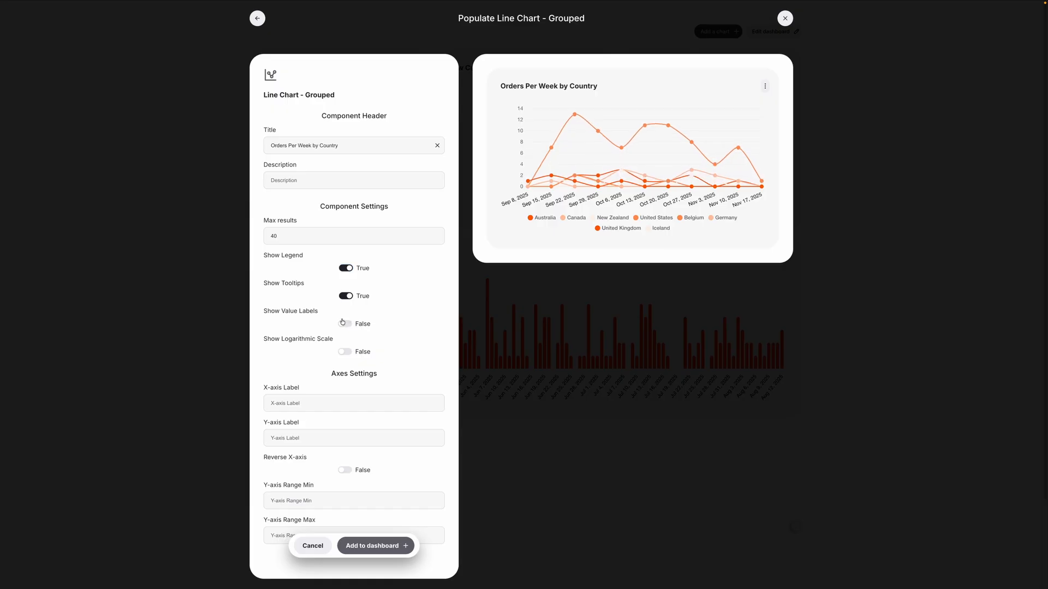
Add the line chart to the dashboard and place it above Orders by Day at 6 × 2.
scroll(355, 365, down, 2)
click(369, 530)
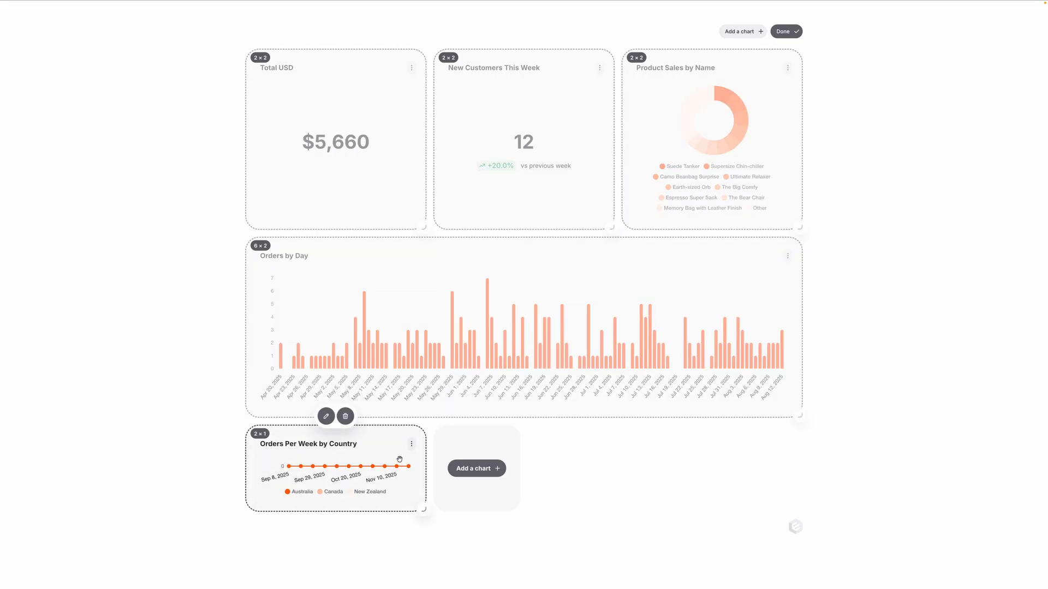
drag(374, 468, 762, 400)
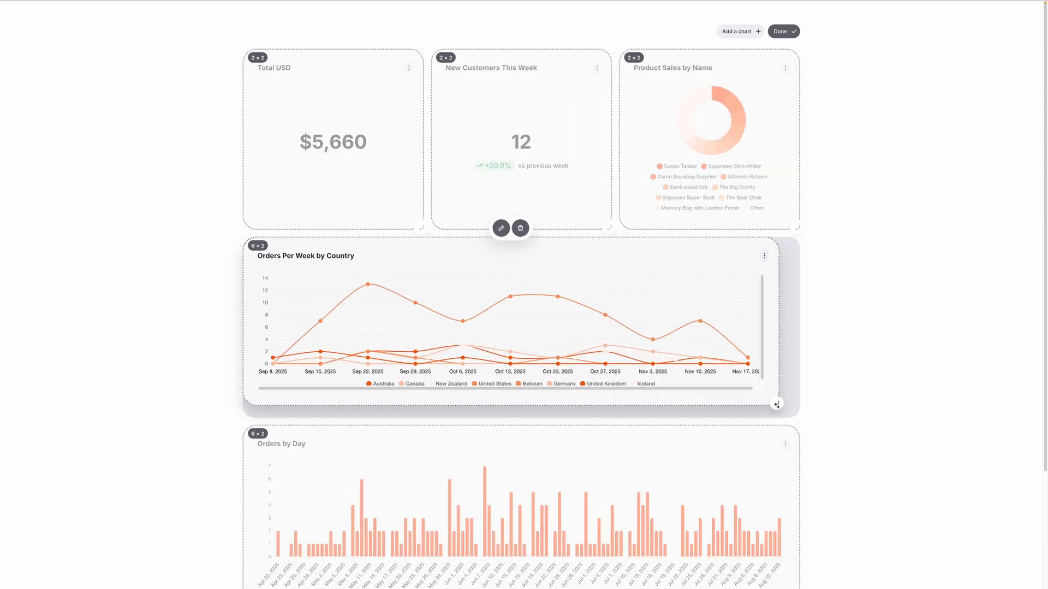